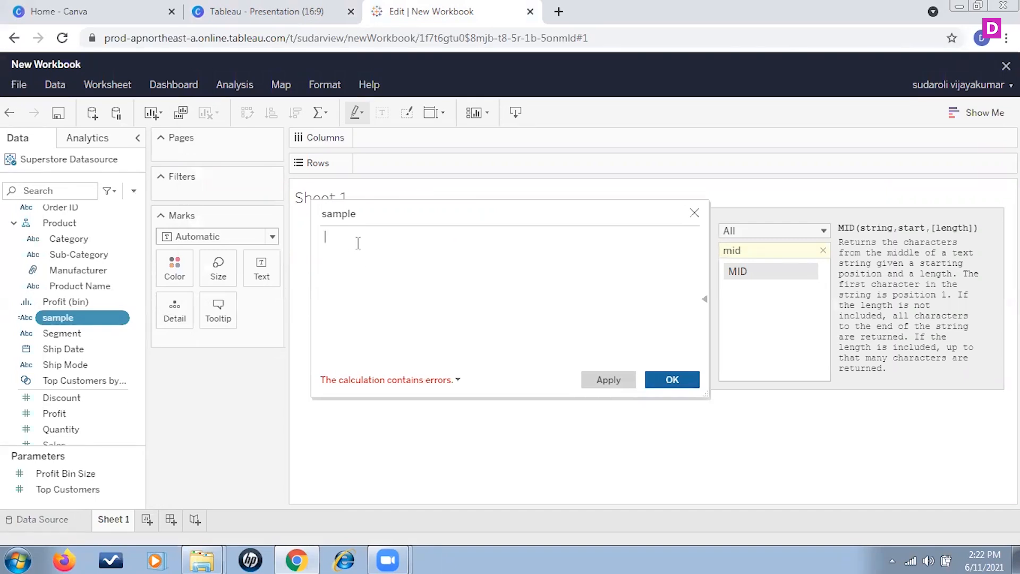
Define the sample calculated field as DAY(#2019-06-03#) and save the calculation.
text(day)
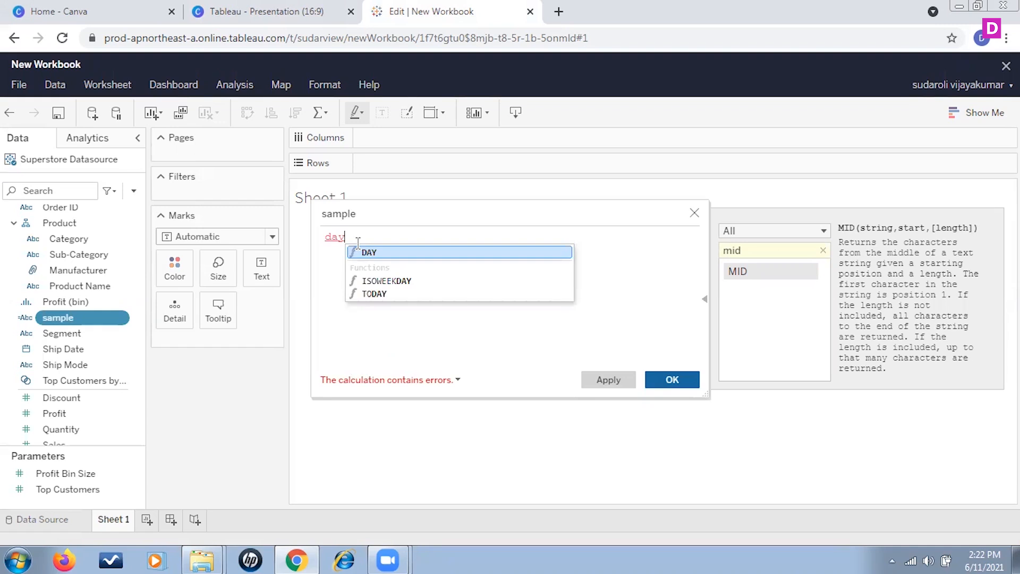
click(370, 254)
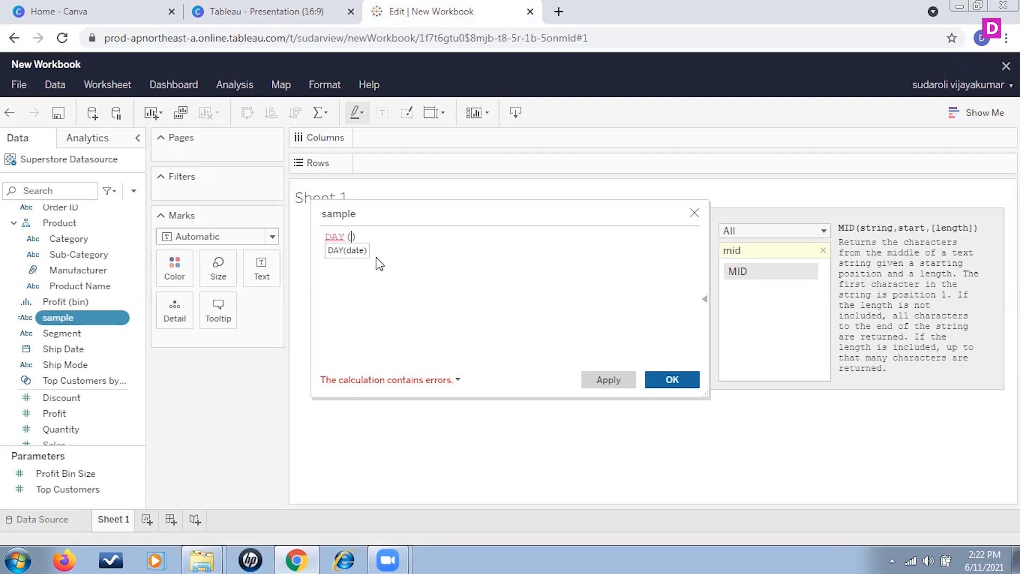
text(#2019-06-03)
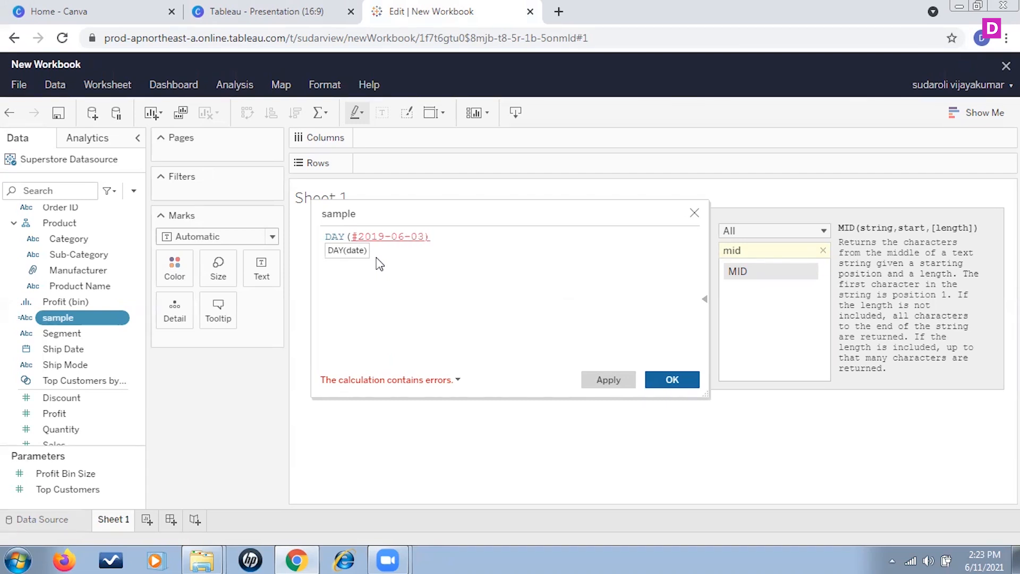
text(#)
key(BackSpace)
text(#)
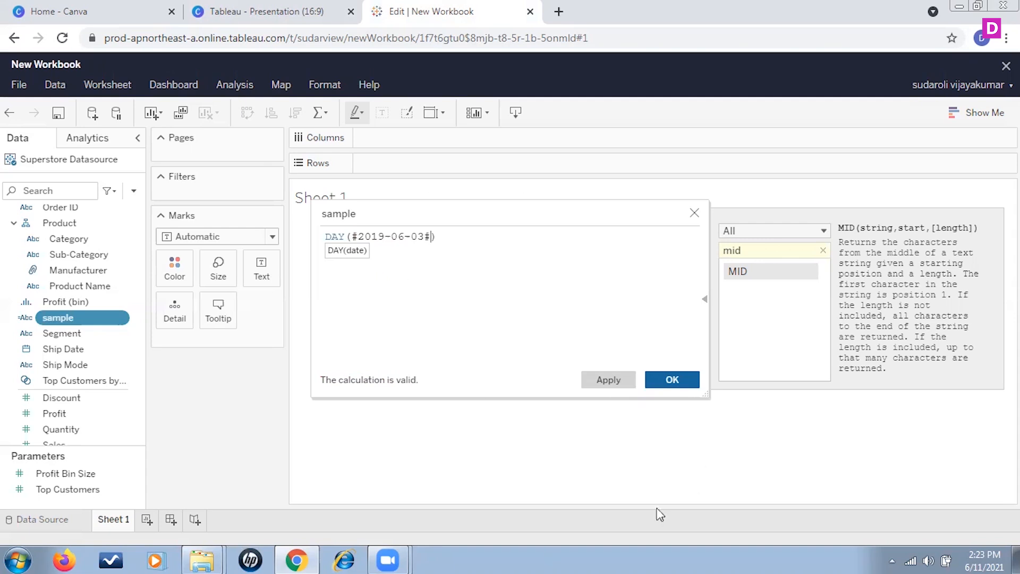
click(671, 379)
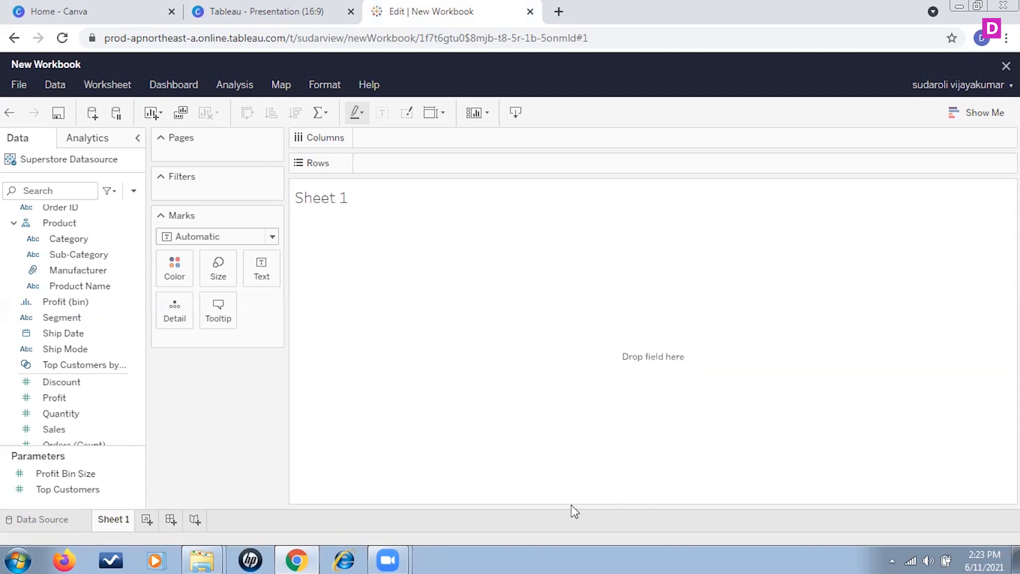
drag(63, 429, 215, 346)
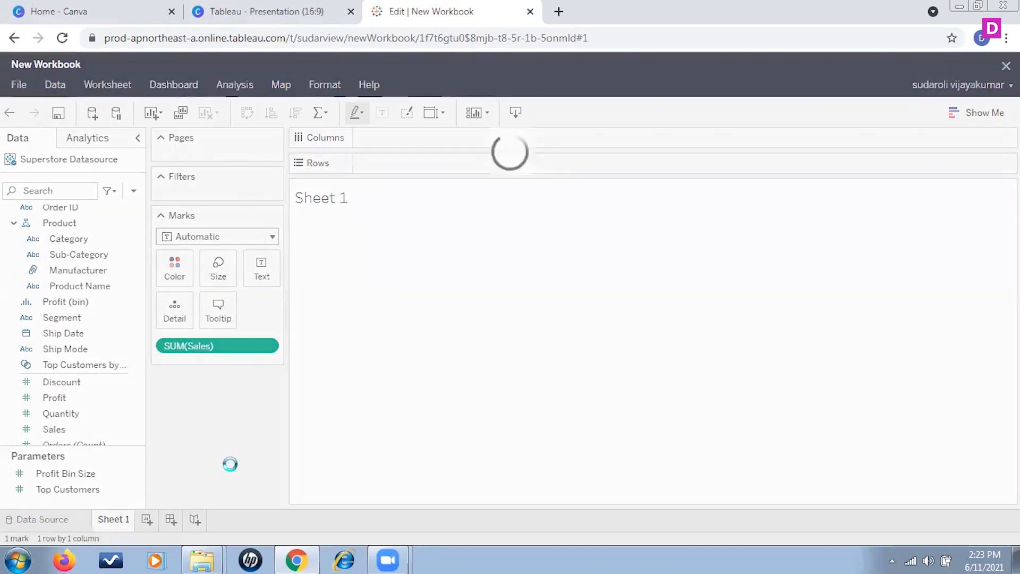
drag(234, 348, 239, 466)
scroll(100, 384, down, 3)
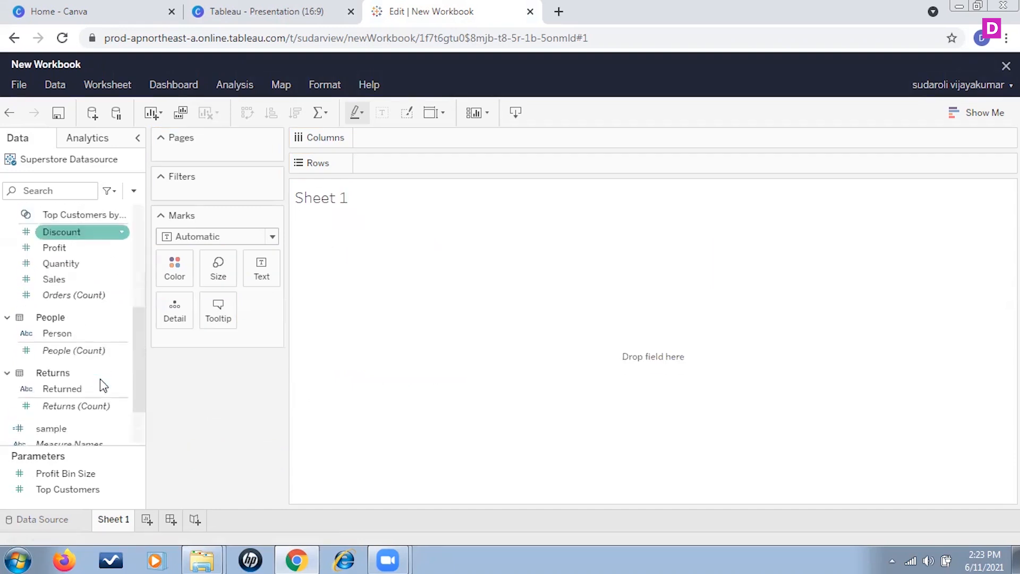
scroll(100, 385, up, 3)
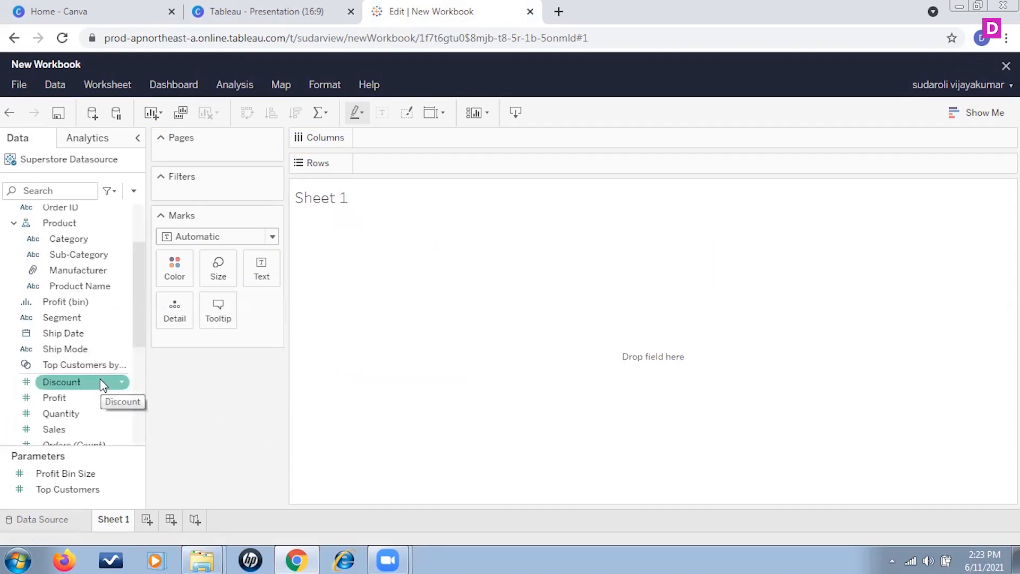
scroll(100, 378, up, 3)
scroll(103, 366, down, 6)
Add the sample field to the Marks card and show it as a label in the view.
scroll(103, 366, down, 3)
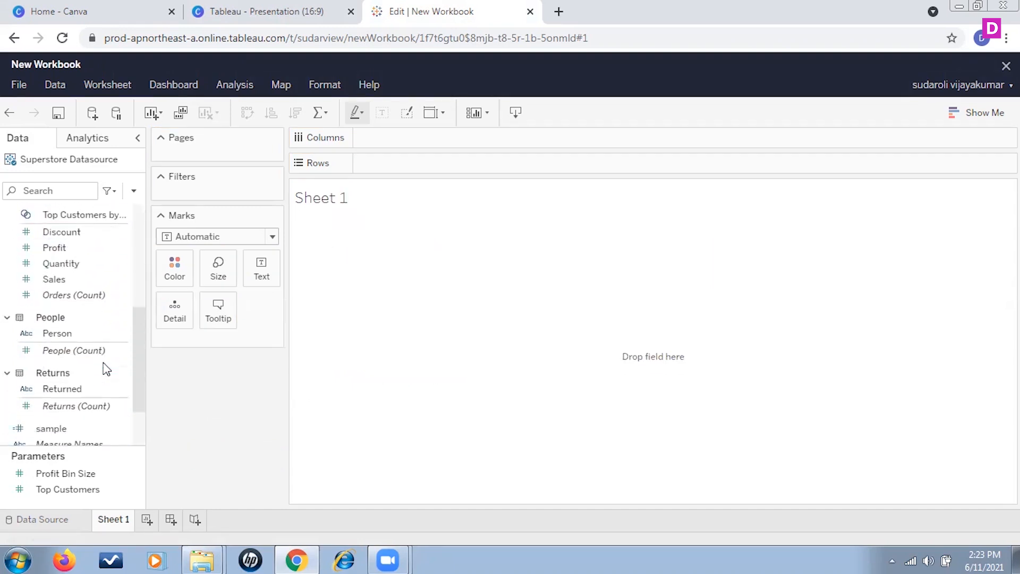
click(102, 353)
drag(103, 353, 176, 347)
click(166, 350)
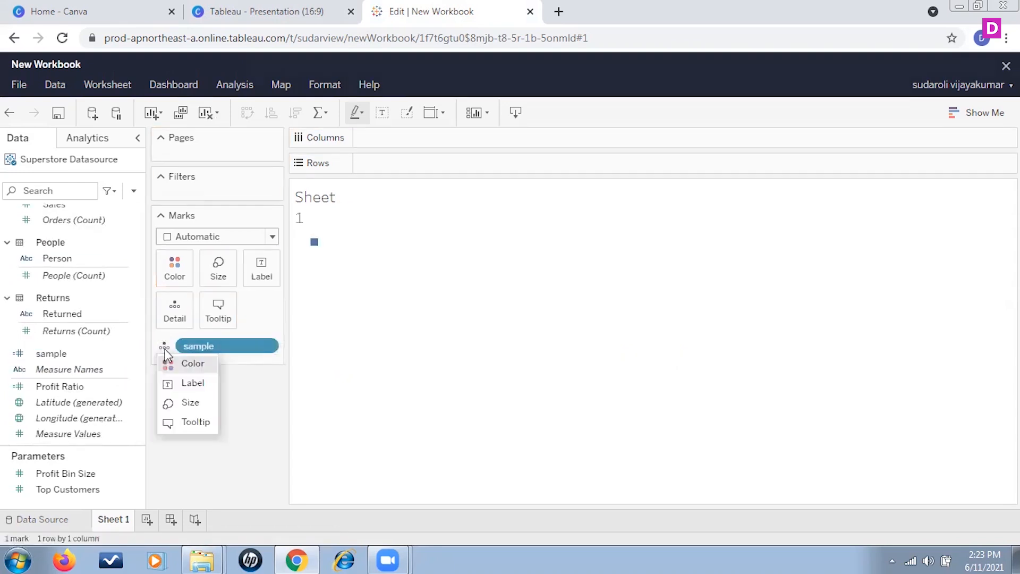
click(190, 384)
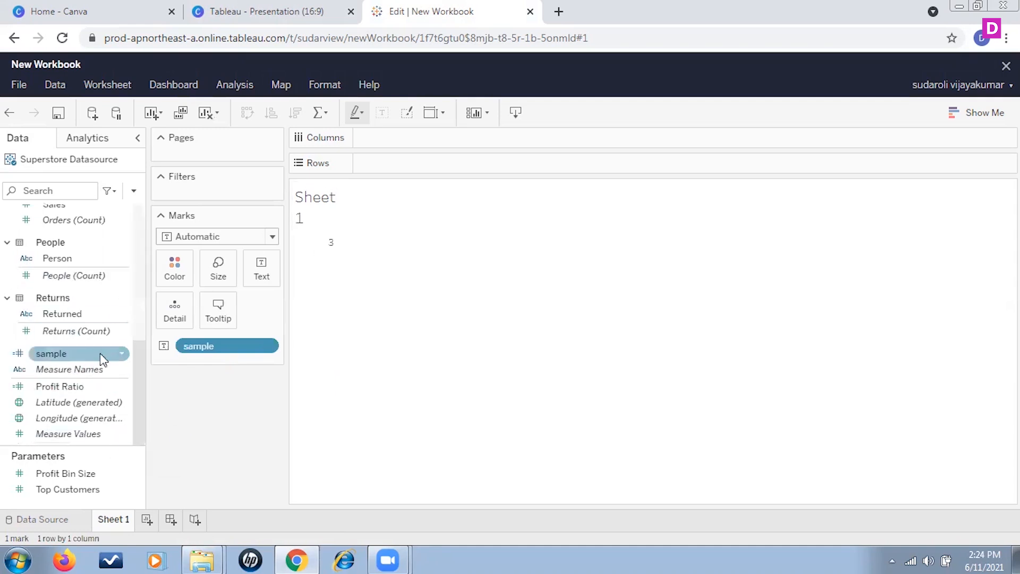
Edit the sample calculation to use the MONTH function on #2019-06-03# and save it.
right_click(121, 352)
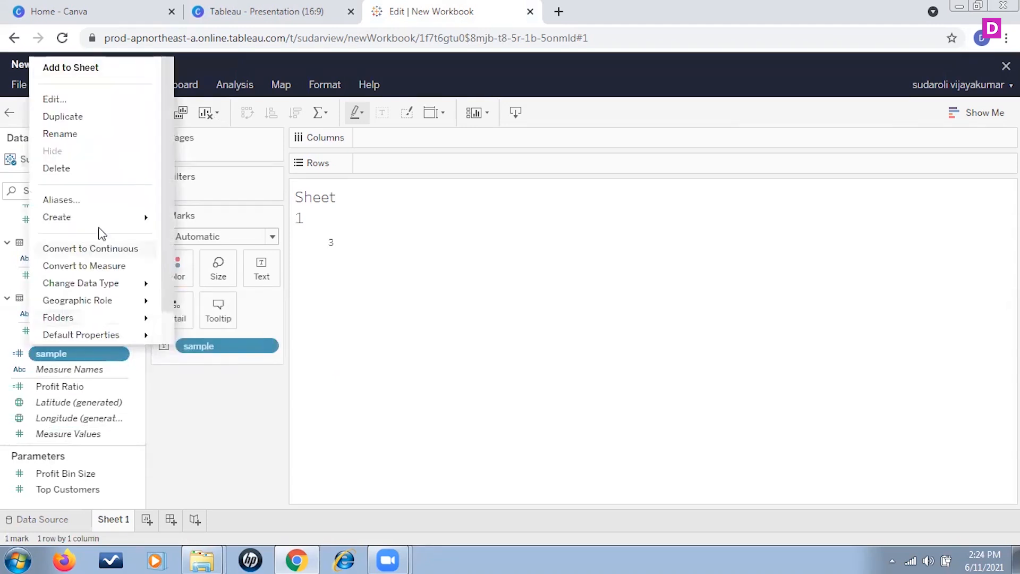
click(109, 98)
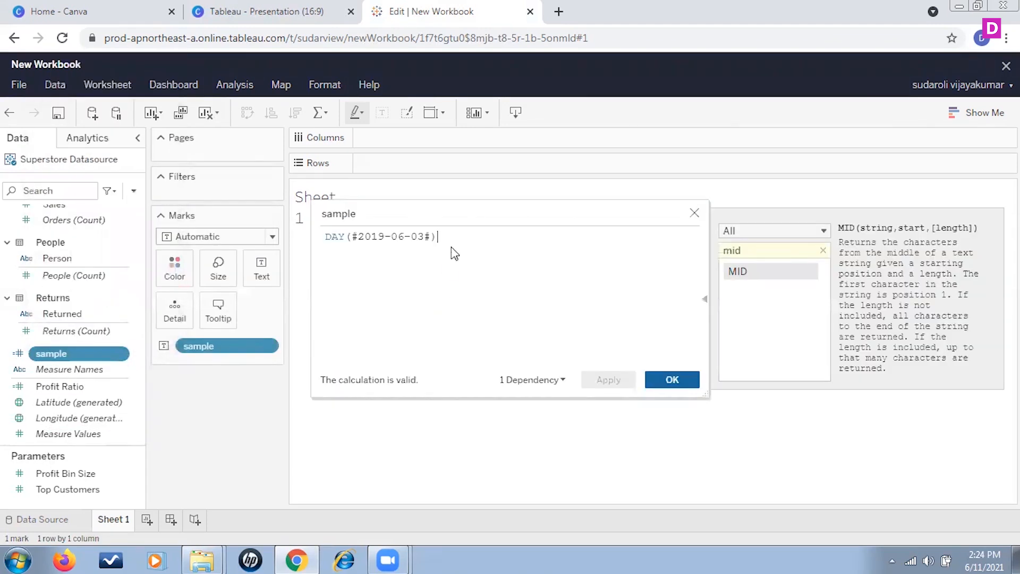
double_click(338, 237)
text(mon)
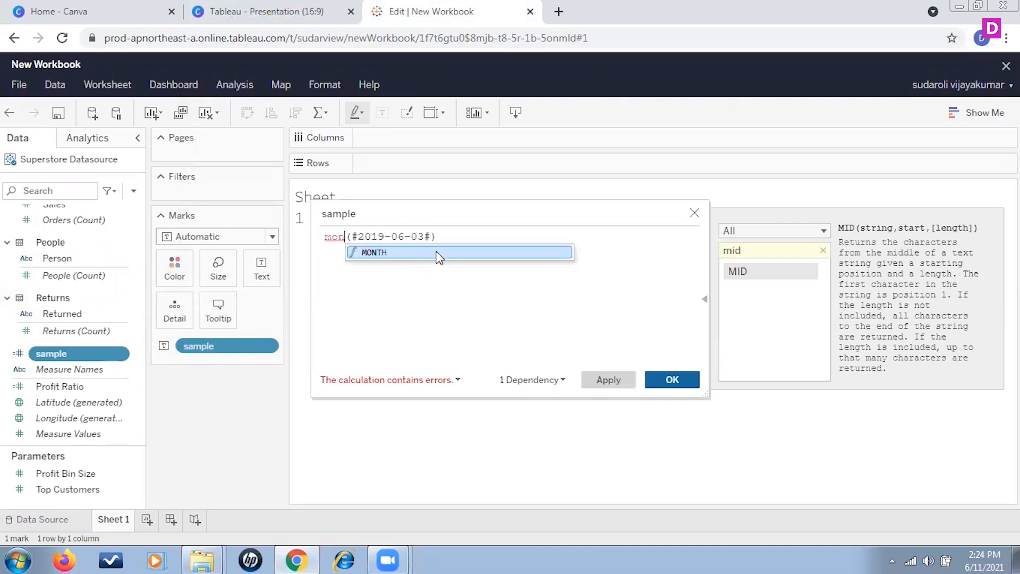
double_click(435, 254)
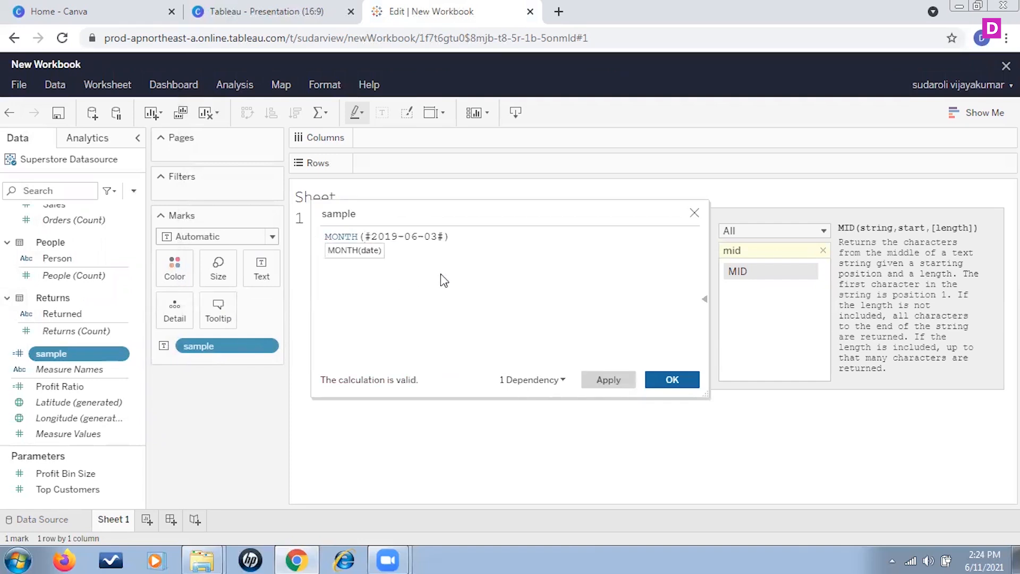
click(672, 380)
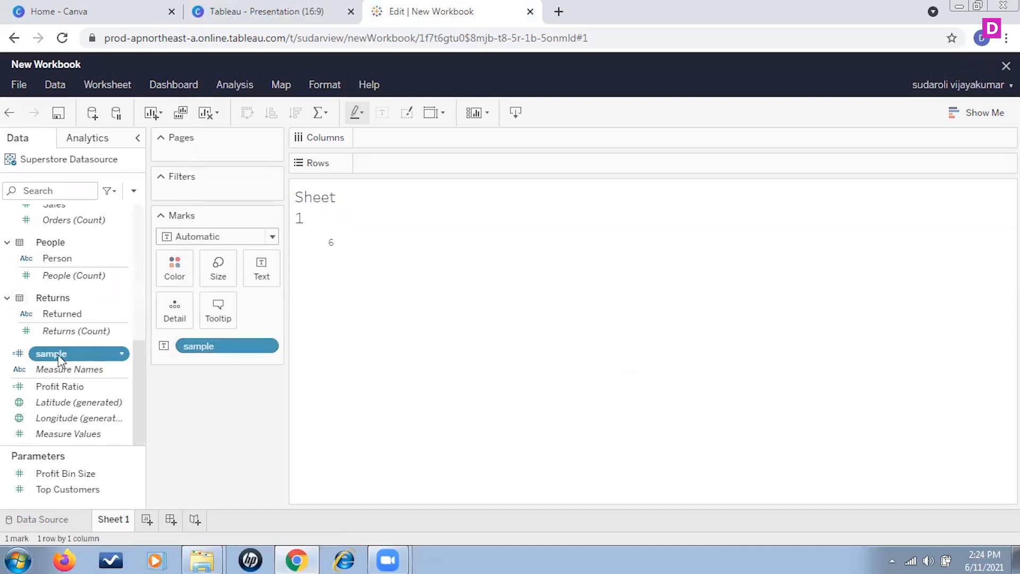
Place the sample field on the Marks card again and set it to show as a label.
drag(65, 353, 177, 358)
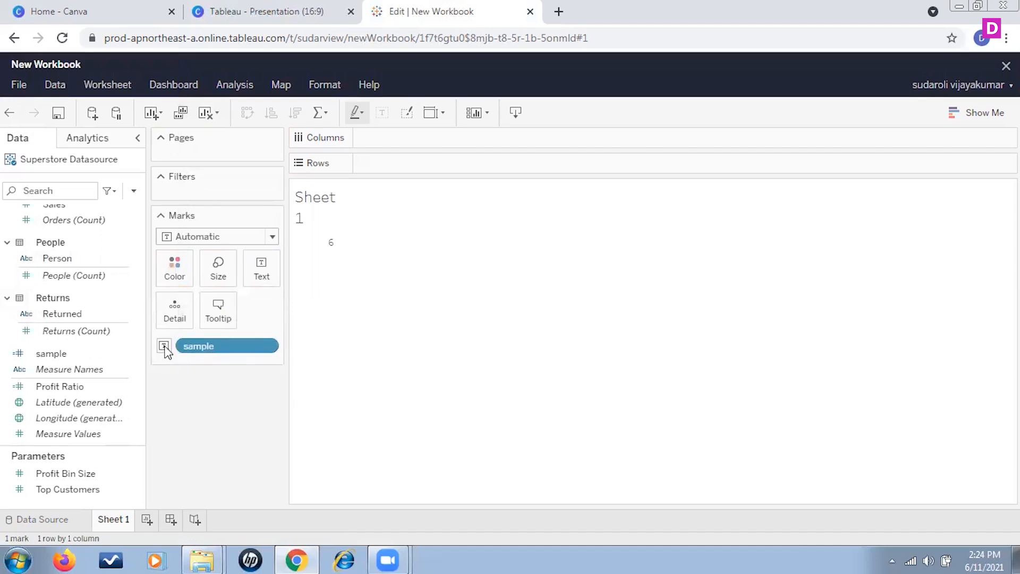
click(165, 346)
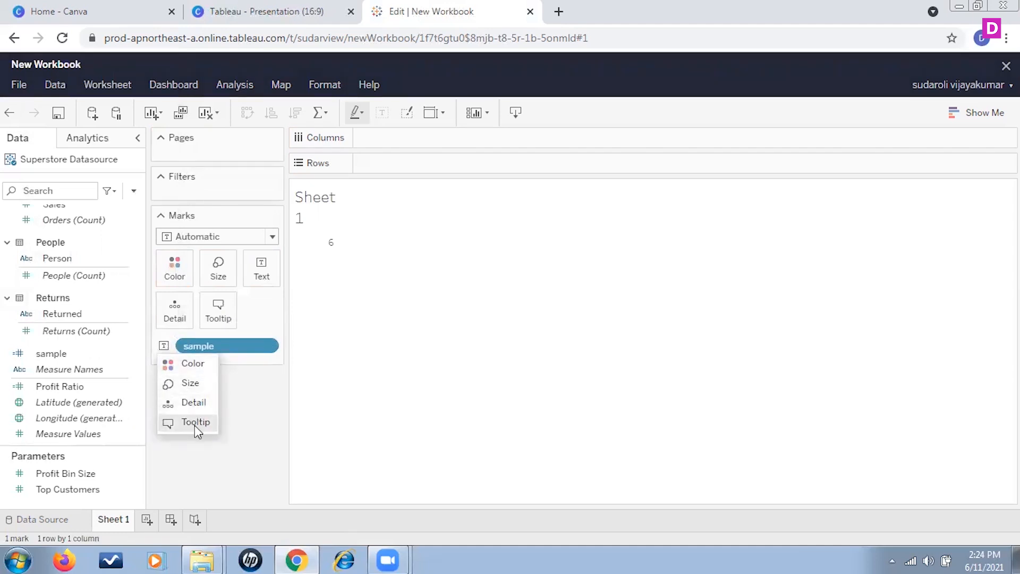
click(320, 384)
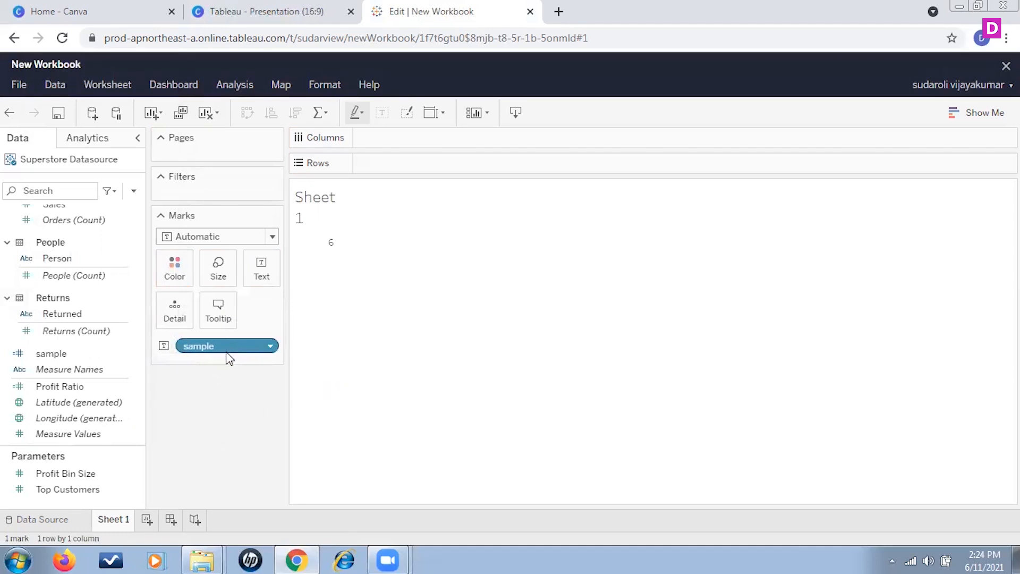
drag(227, 357, 203, 361)
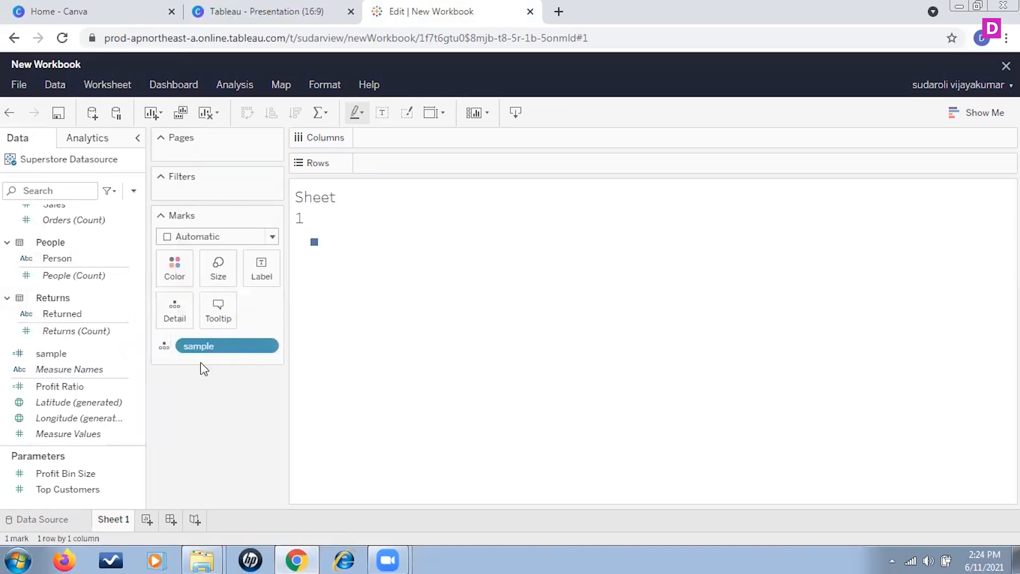
click(165, 346)
click(177, 385)
Edit the sample calculation to YEAR(#2019-06-03#) and save it.
click(116, 353)
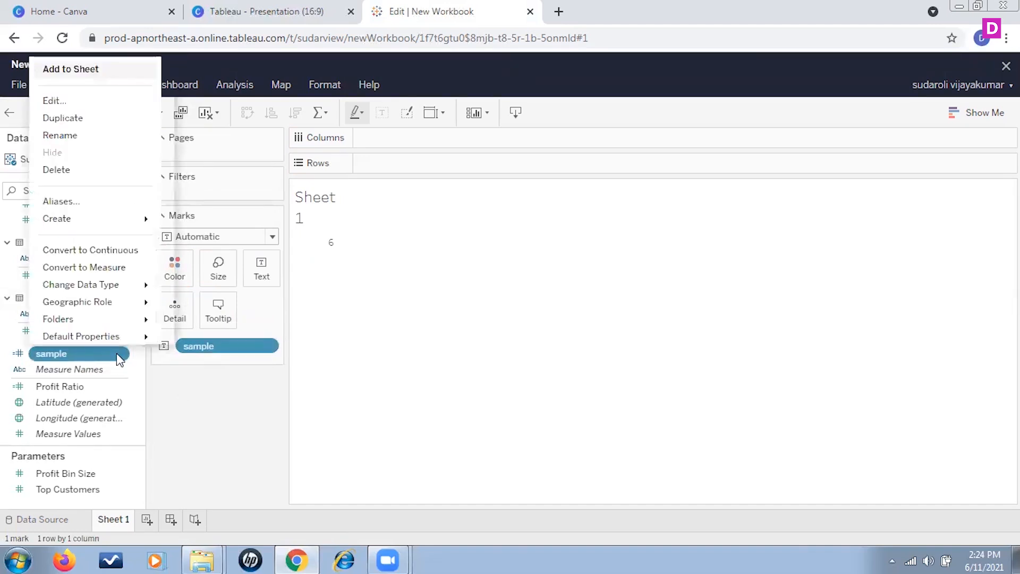
click(95, 100)
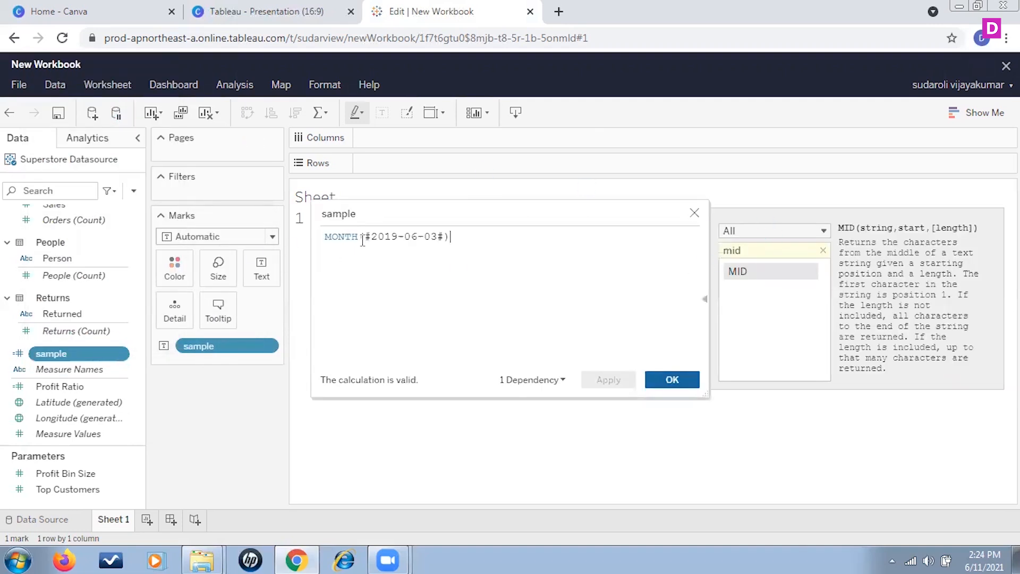
drag(362, 240, 325, 241)
text(year)
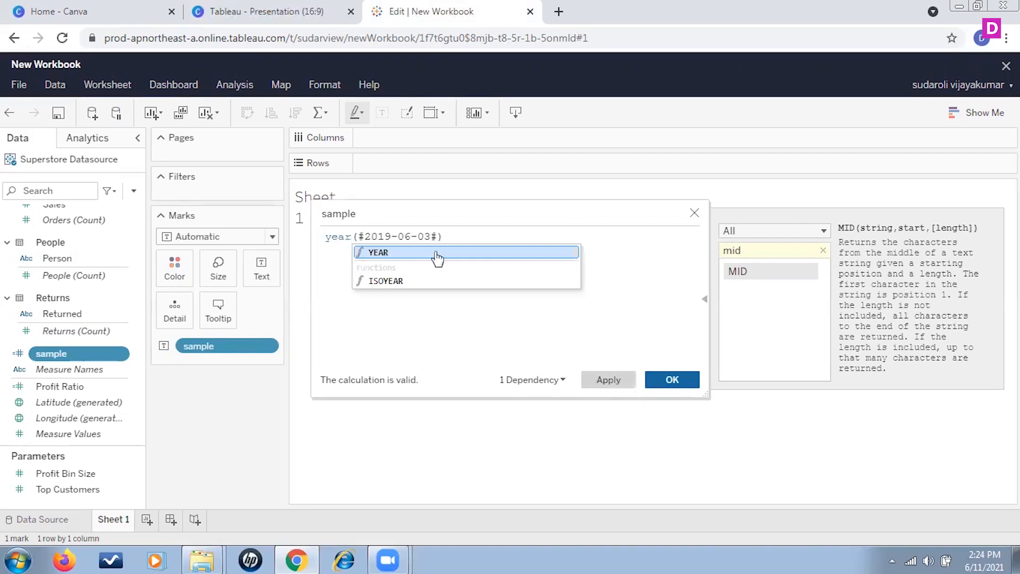
click(433, 252)
click(672, 379)
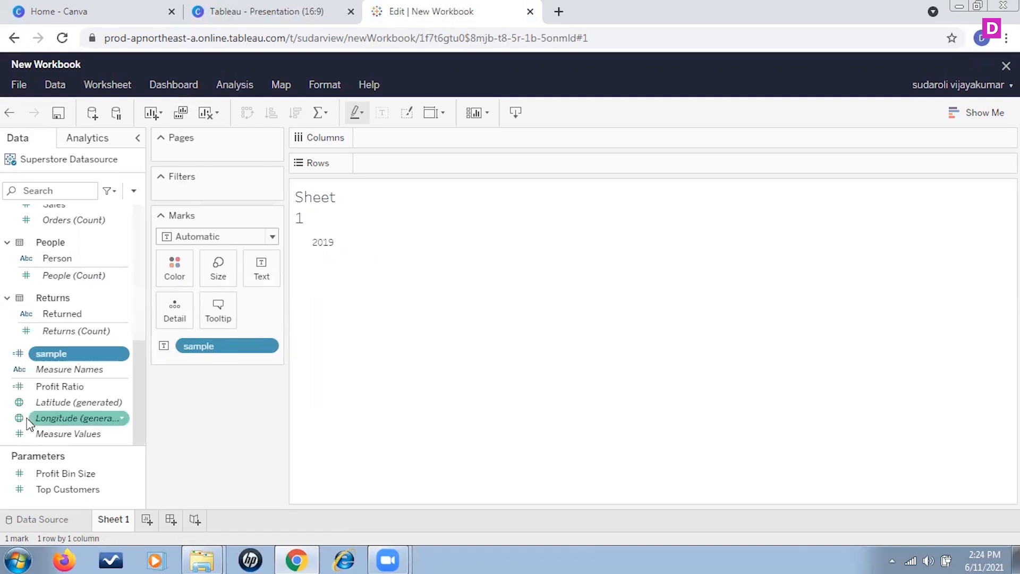
Reopen the sample calculation and replace its YEAR function with DATEDIFF.
click(122, 354)
click(104, 99)
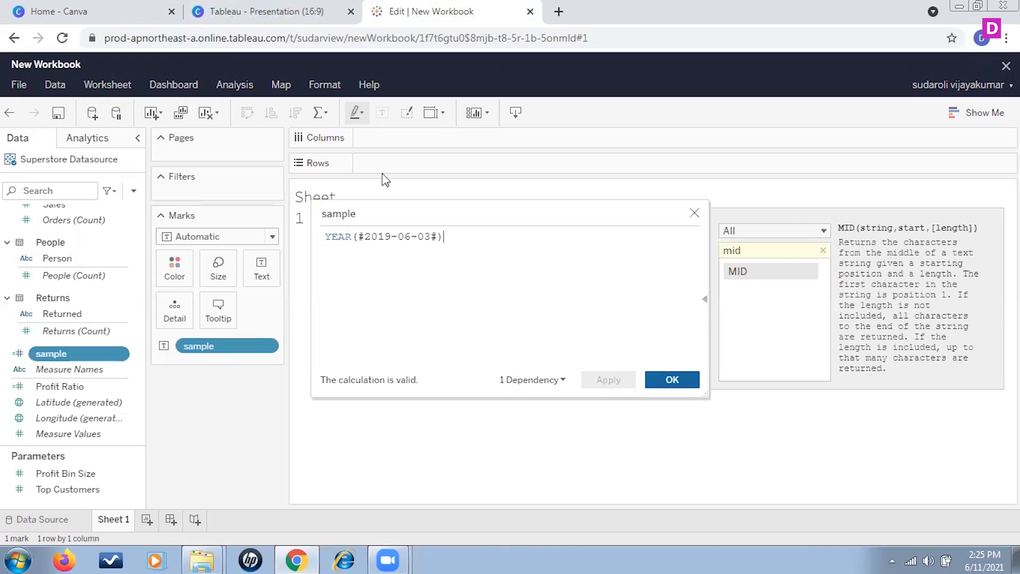
drag(351, 238, 307, 247)
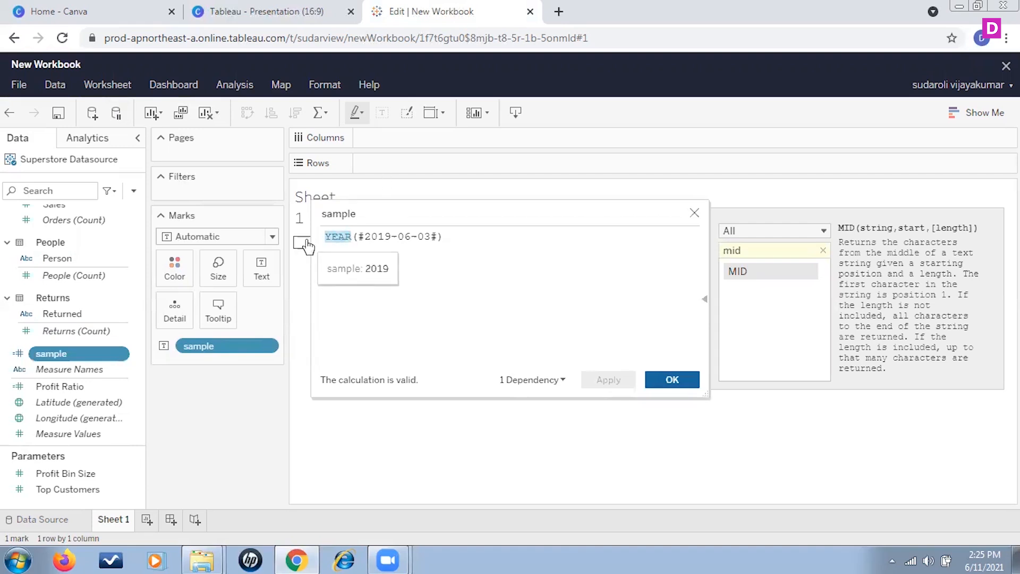
text(dated)
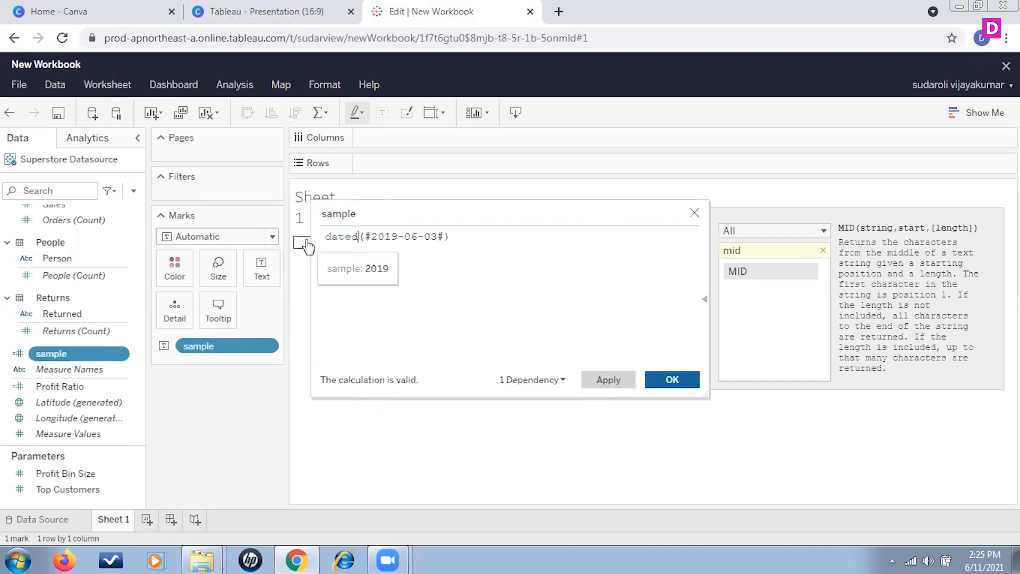
text(iff)
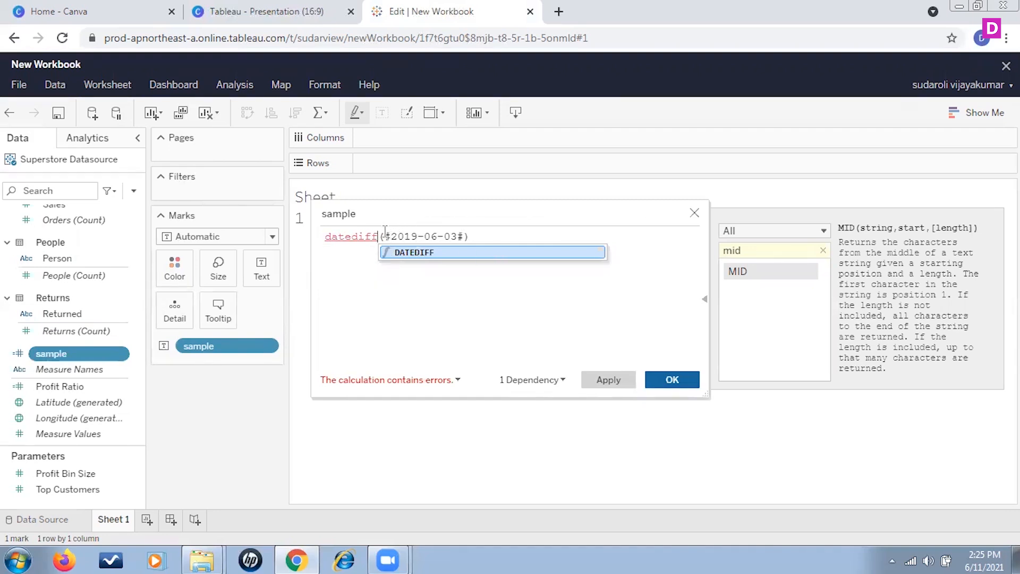
click(370, 237)
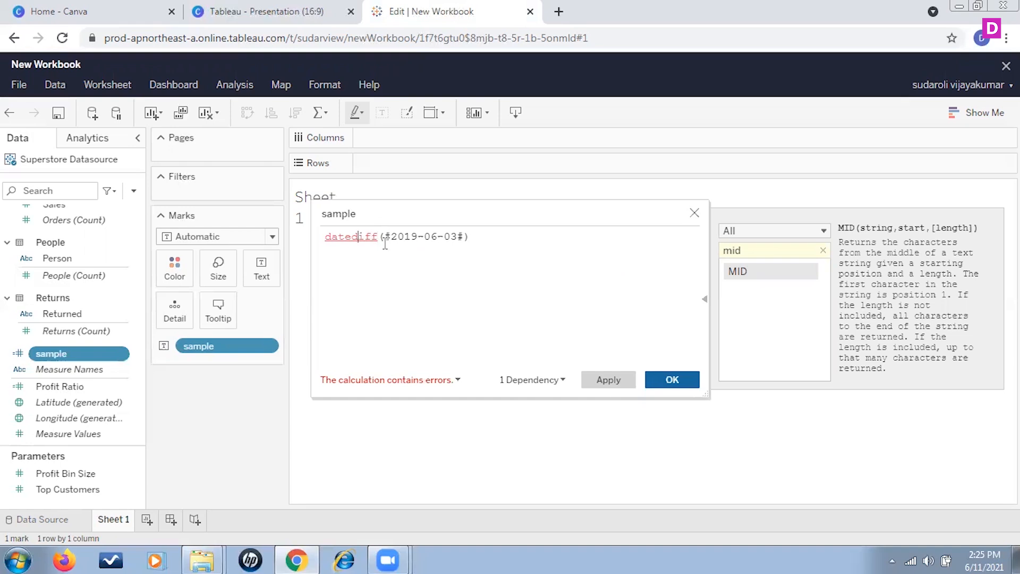
drag(378, 238, 315, 245)
text(date)
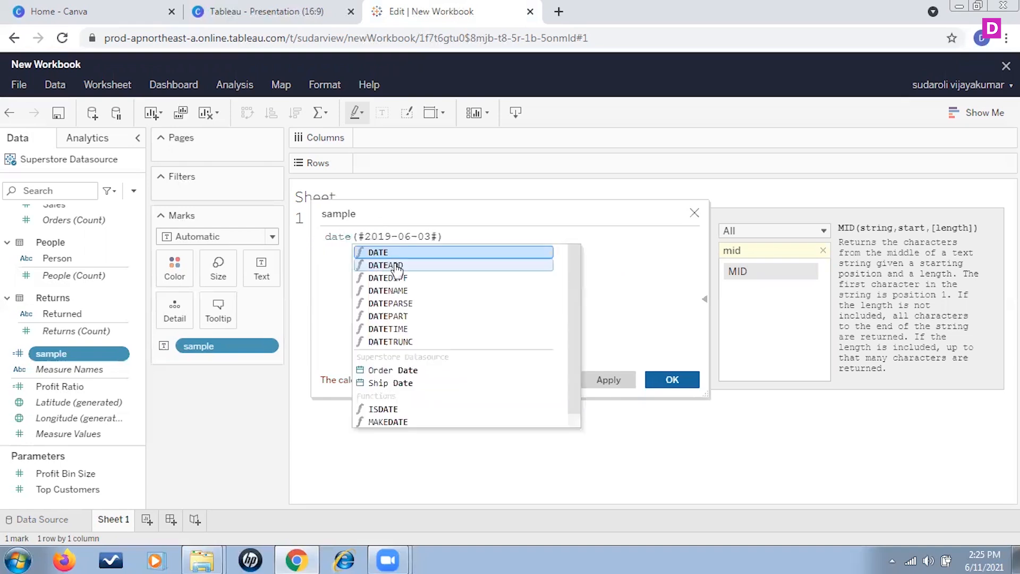
click(411, 278)
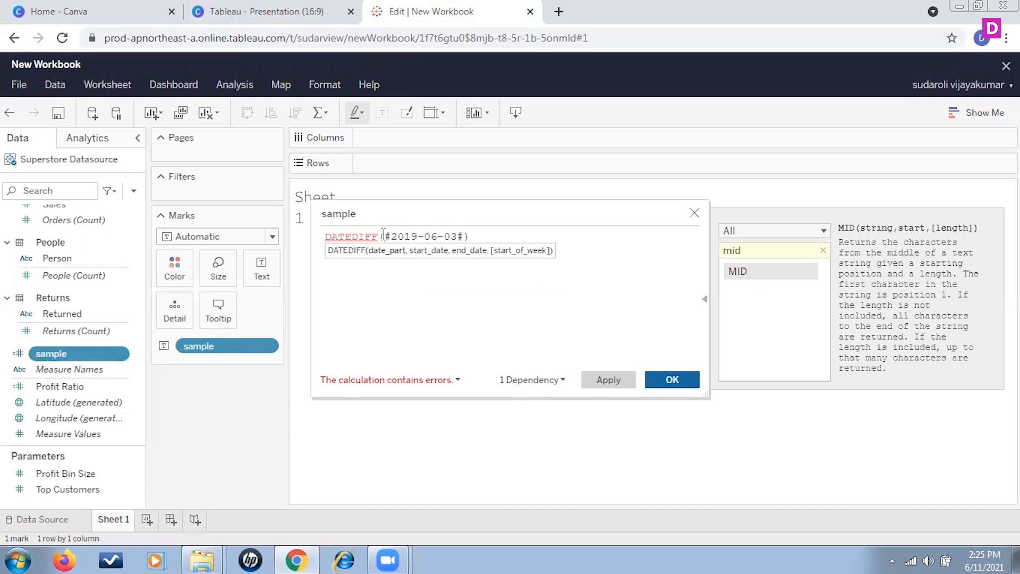
Replace the DATEDIFF argument in the sample calculation with the date part 'week' and the start date #2019-06-01#.
drag(382, 236, 465, 237)
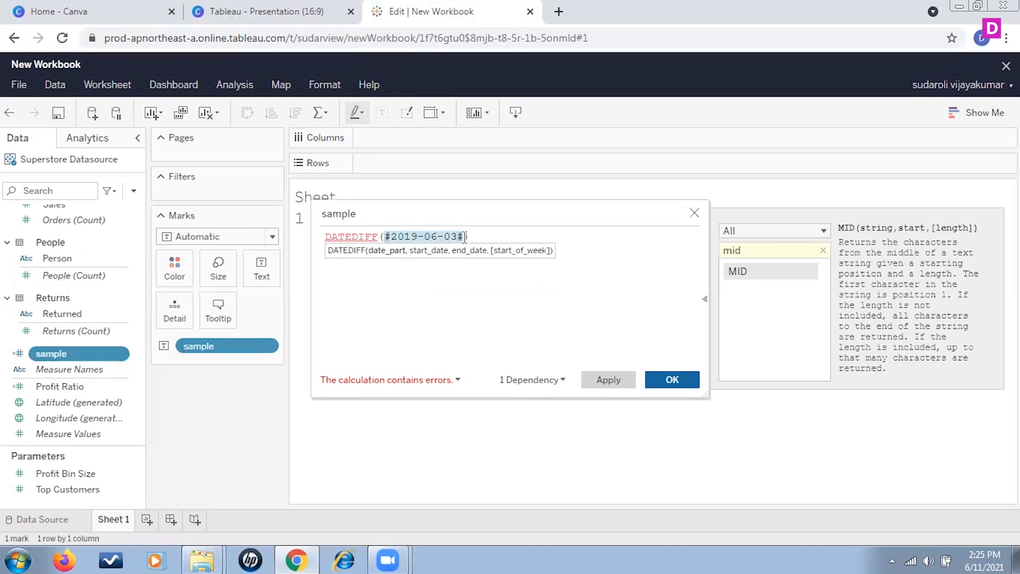
text('week')
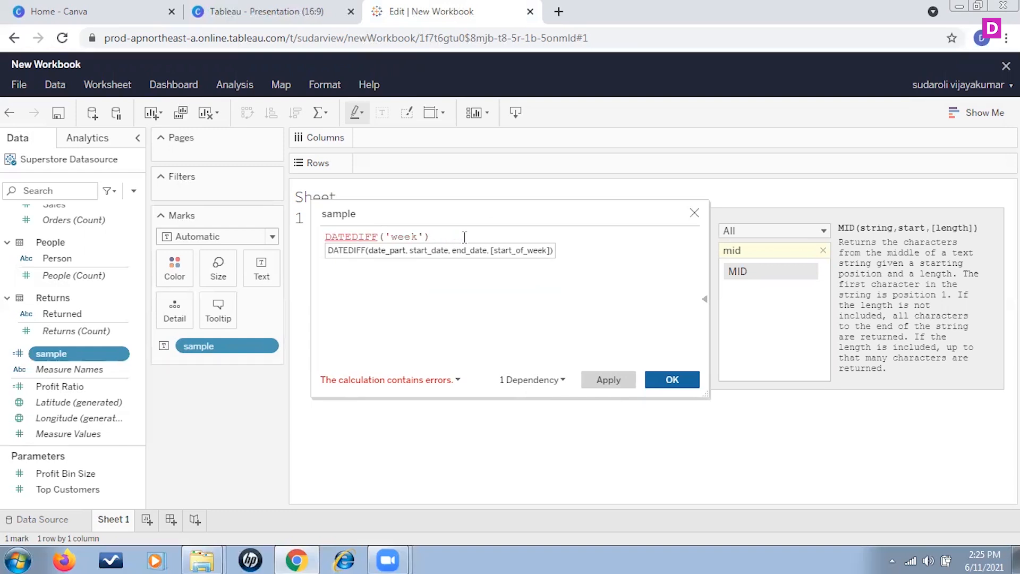
text(#2019-06-)
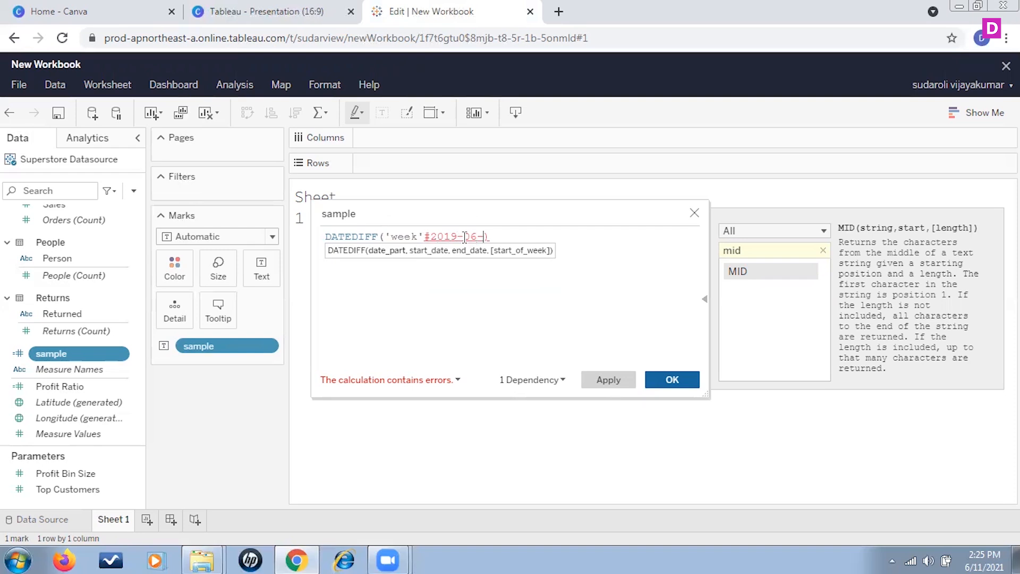
text(01#,)
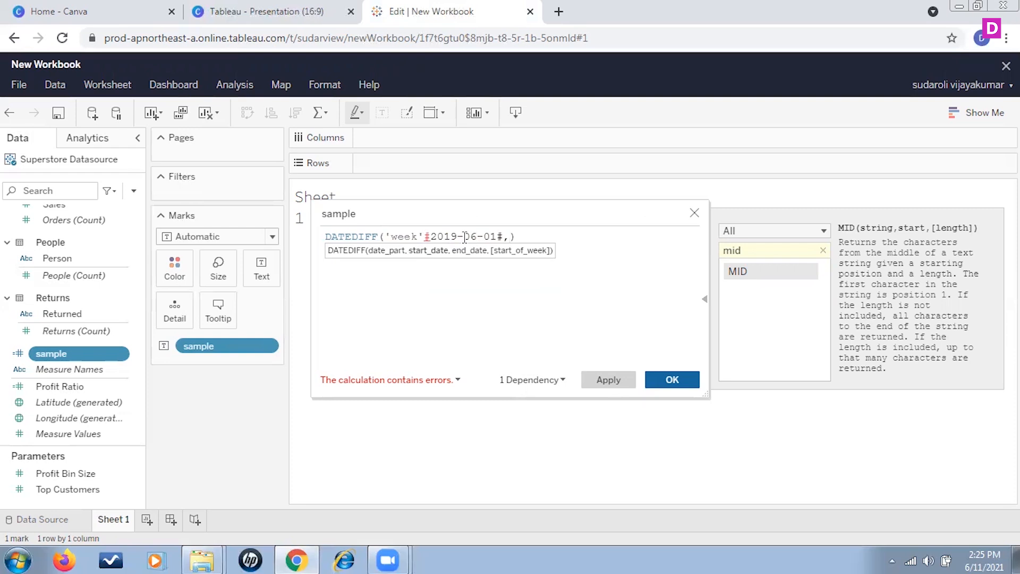
text(#2019)
Complete the DATEDIFF arguments with the end date #2019-06-04# and the start of week 'monday'.
text(-06-0)
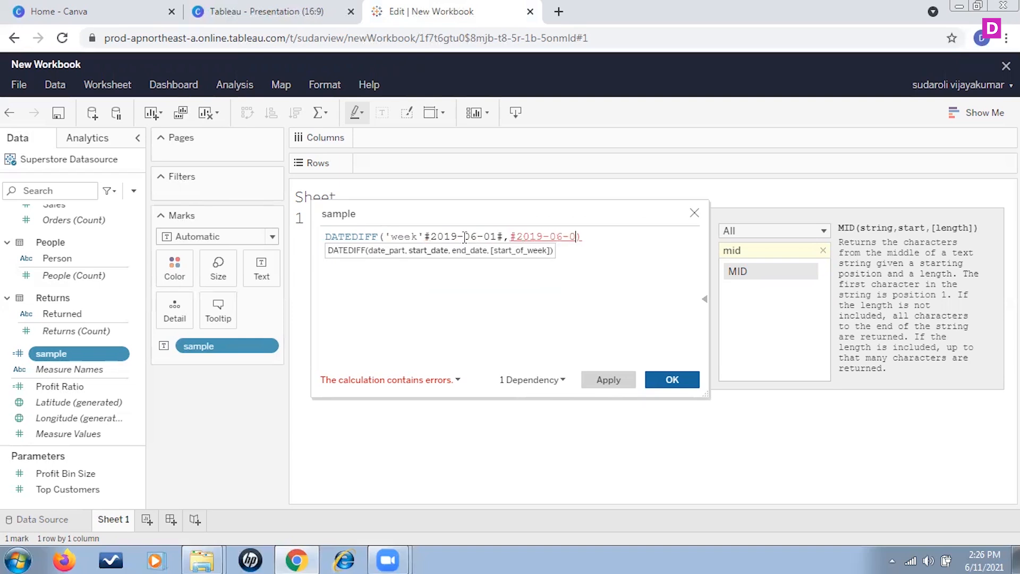
text(4)
text(#)
text(,)
text('mo)
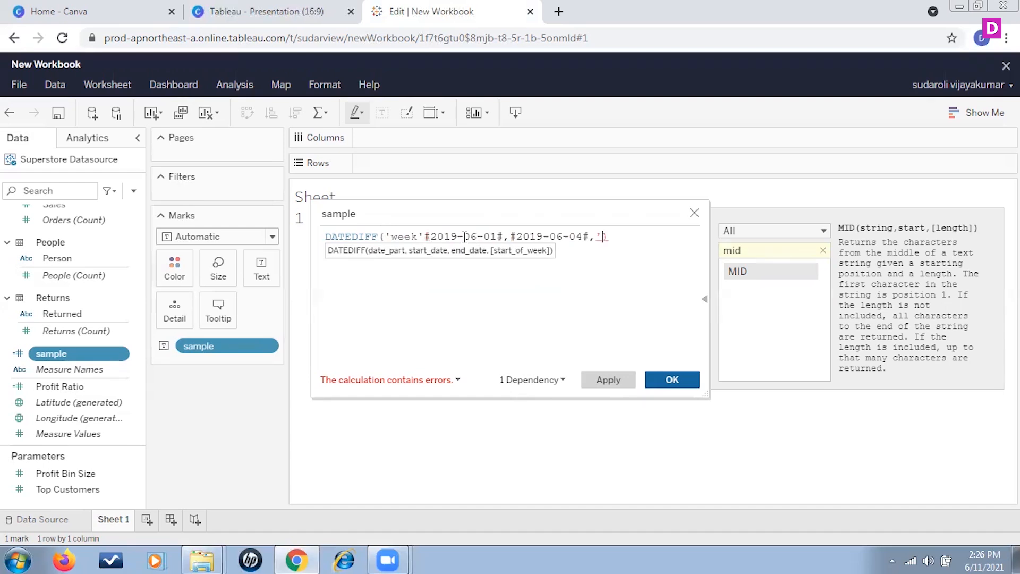
text(nday')
click(575, 312)
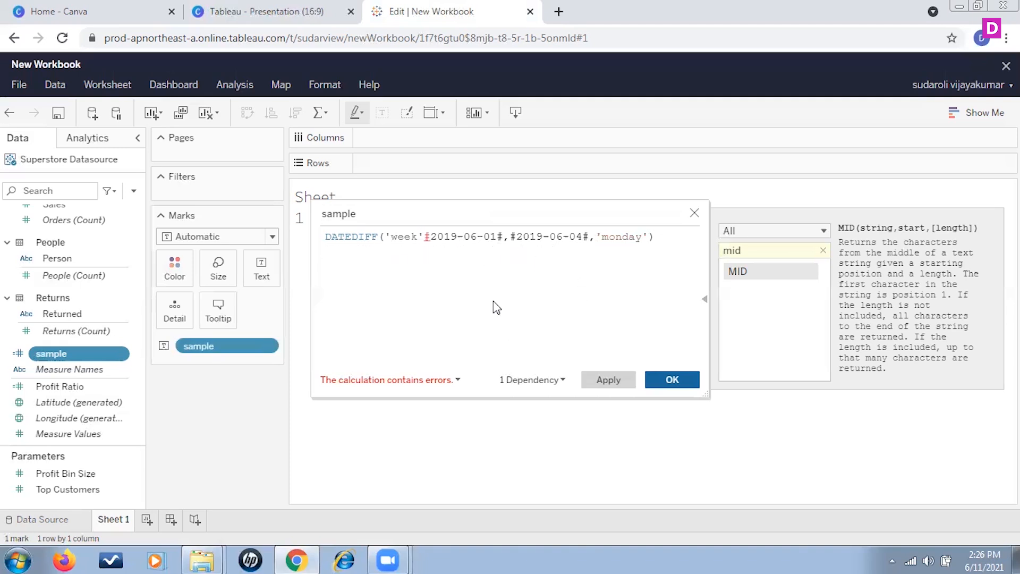
Insert the missing comma after 'week' in the DATEDIFF formula and save the sample calculation.
click(423, 237)
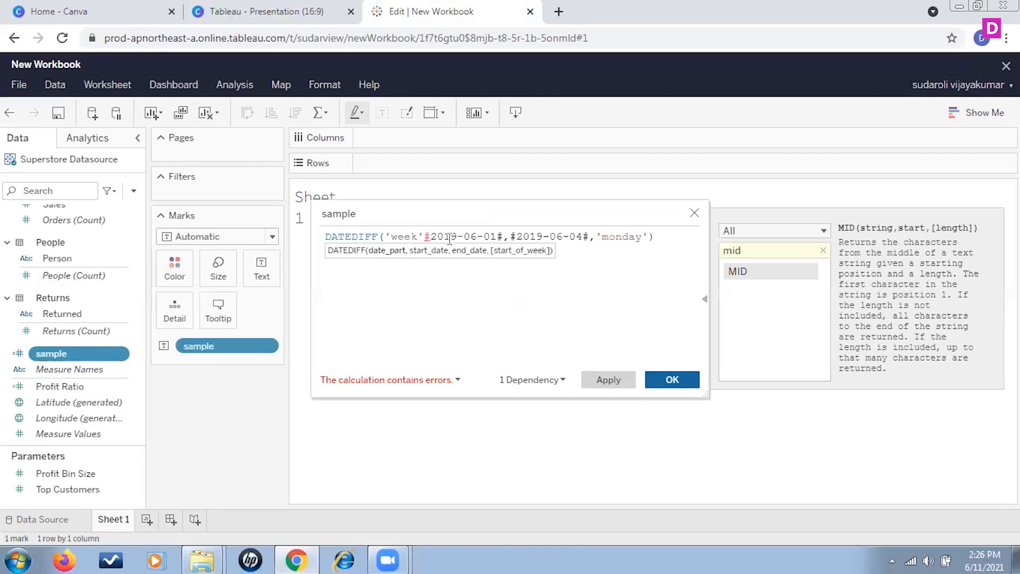
text(,)
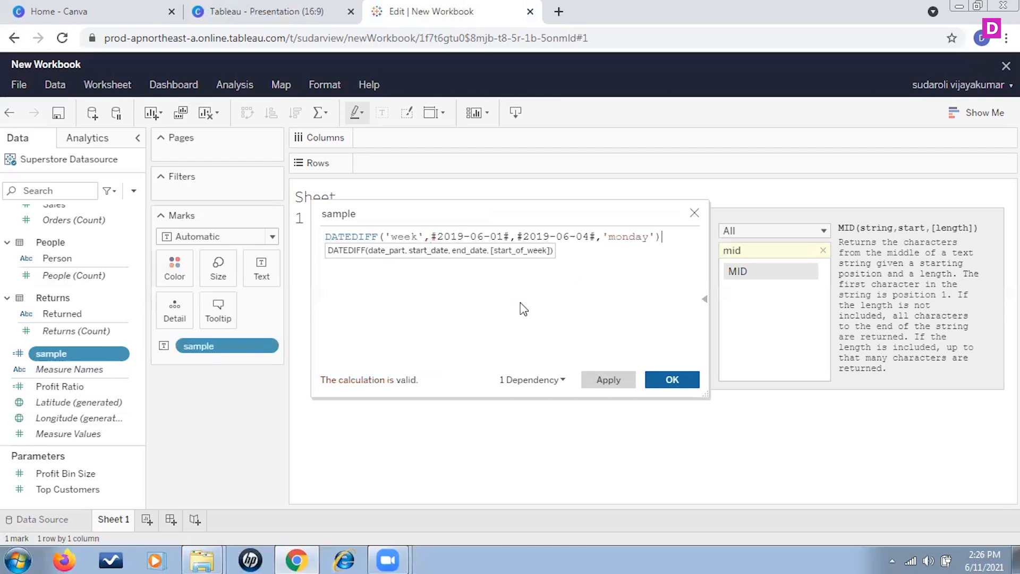
click(683, 380)
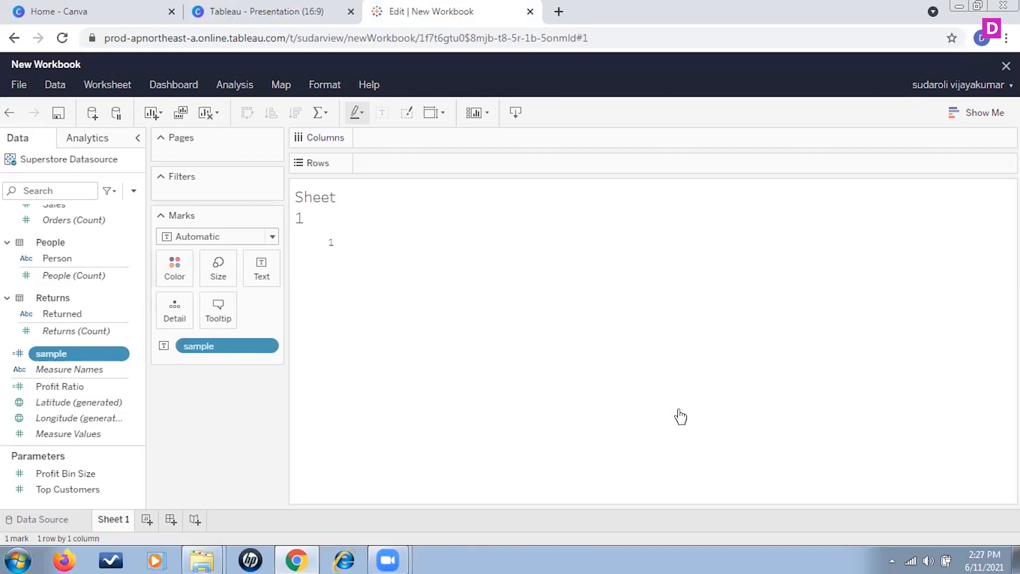
Reopen the sample calculation, change the start-of-week argument to 'sunday' and save it.
click(124, 357)
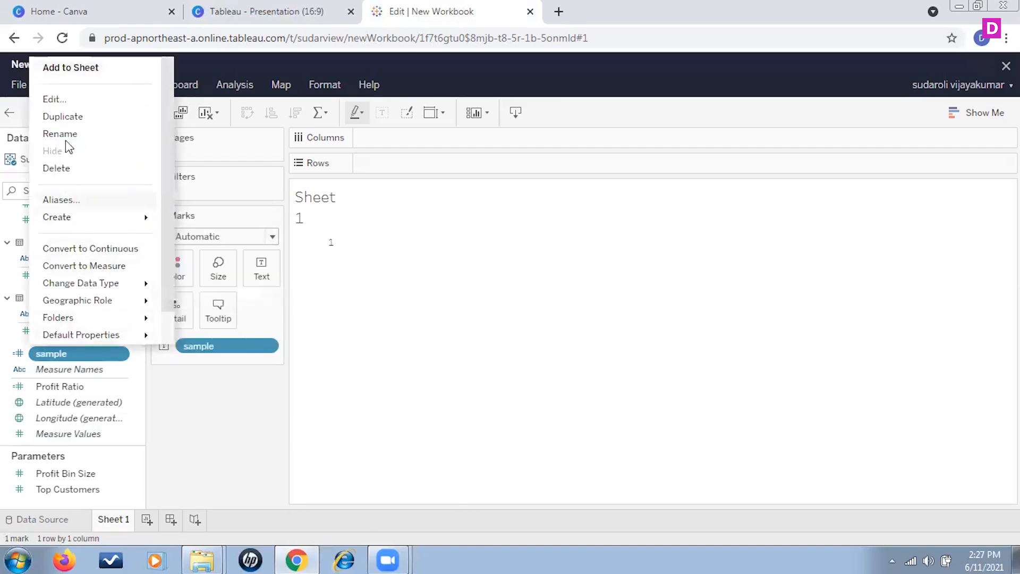
click(54, 100)
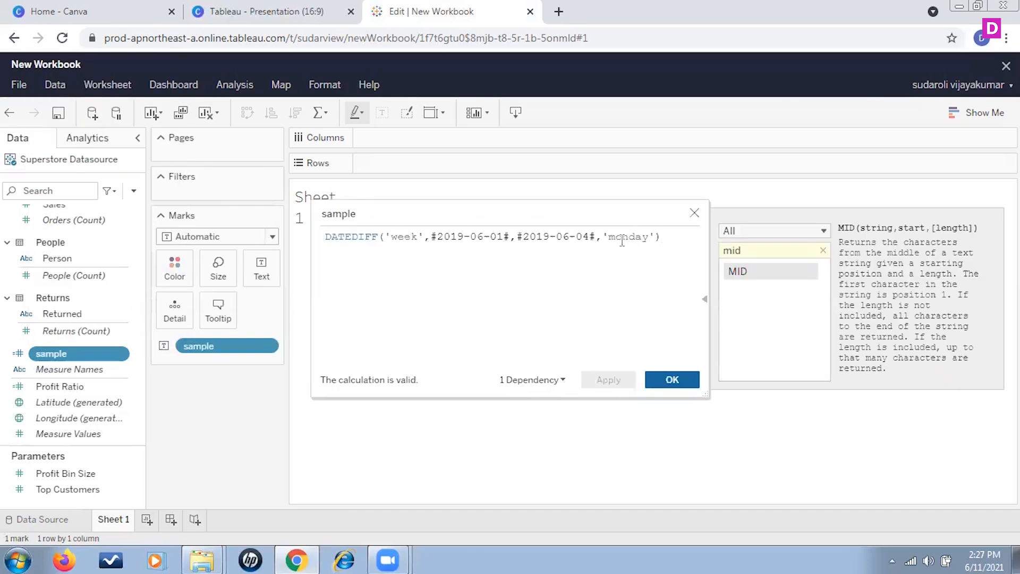
drag(649, 237, 609, 237)
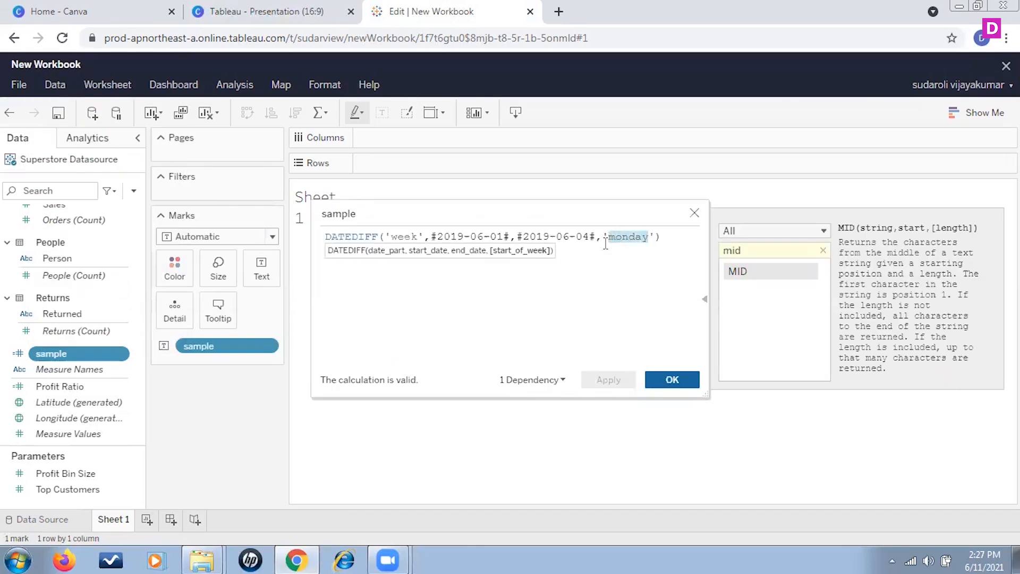
text(sunday)
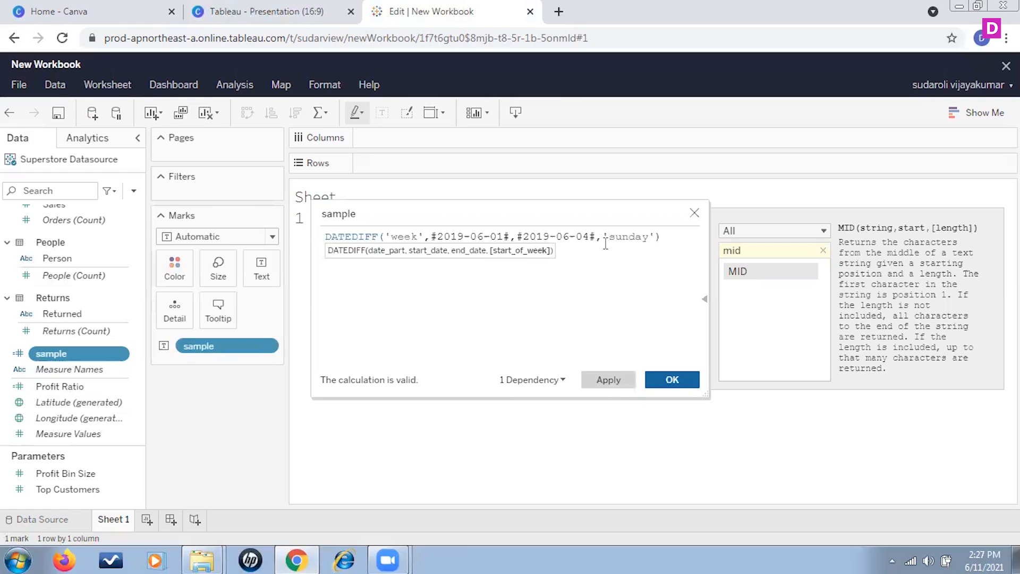
click(697, 386)
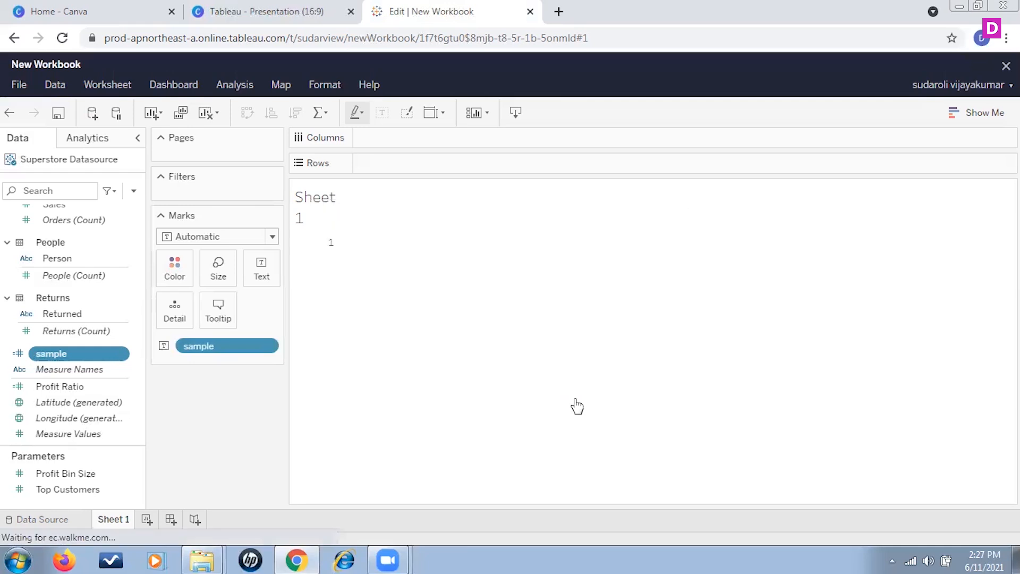
Capitalize the start-of-week argument as 'Sunday' in the sample calculation and save it.
click(118, 355)
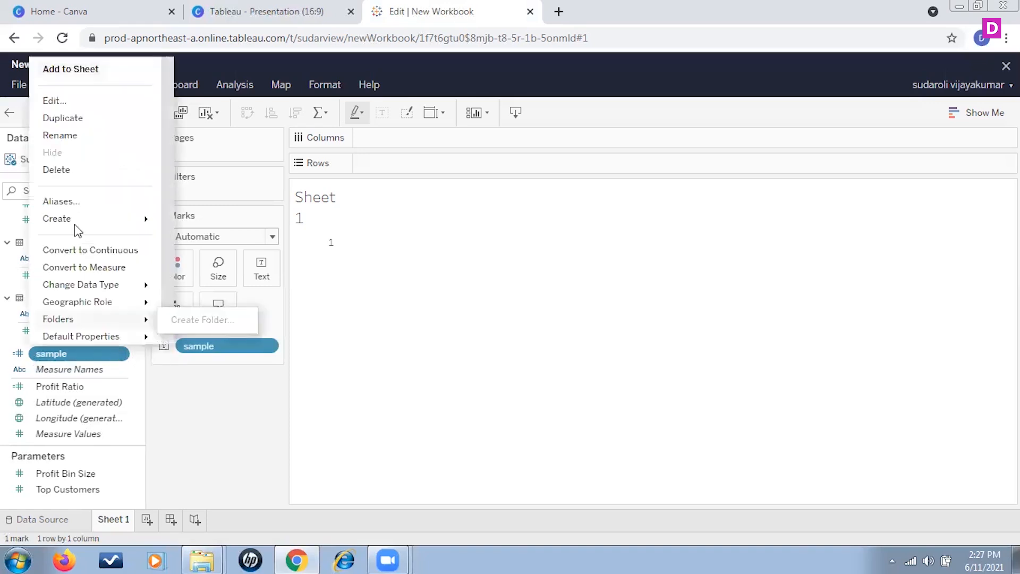
click(94, 101)
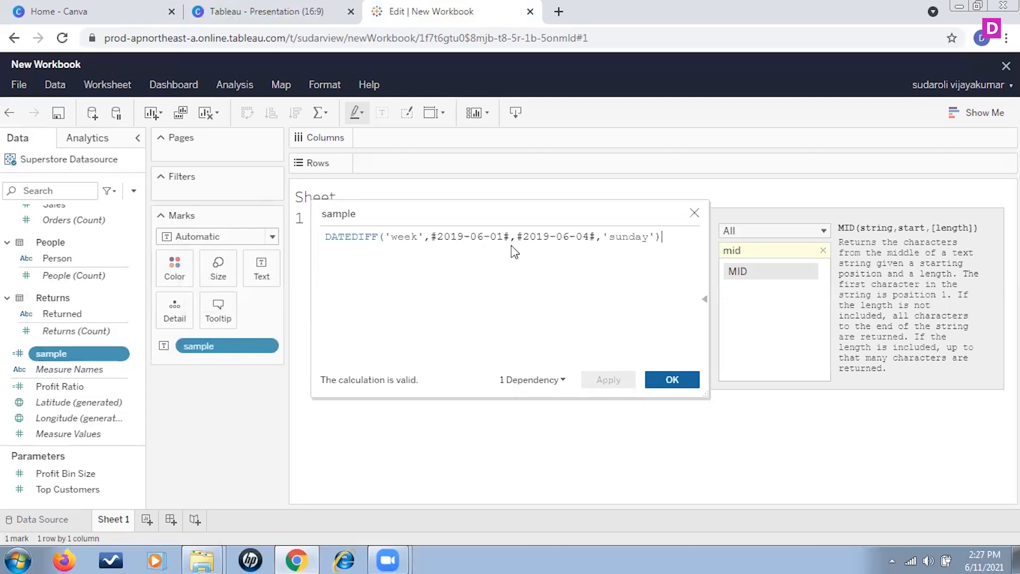
click(616, 239)
key(BackSpace)
text(S)
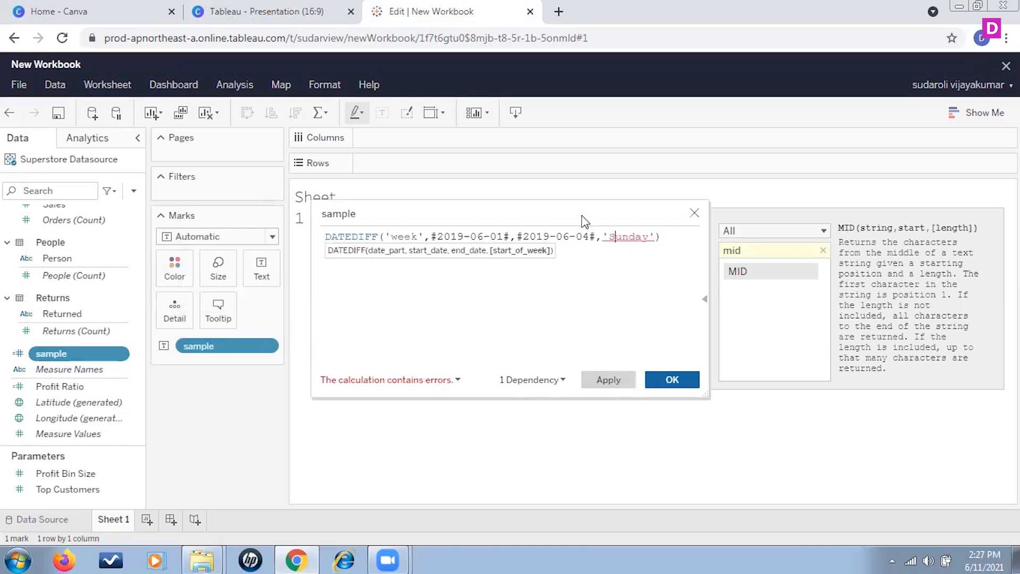
click(669, 333)
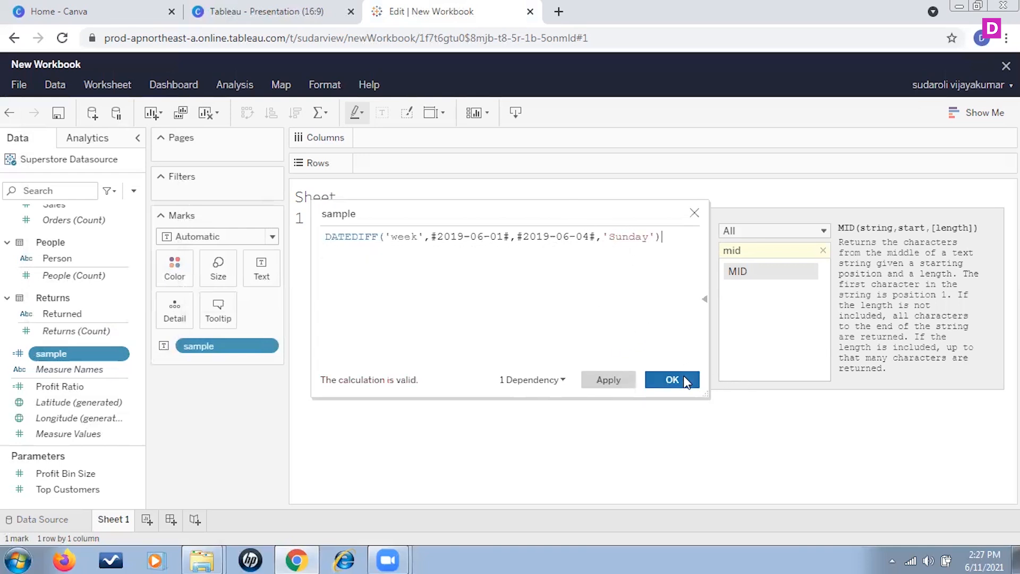
click(684, 380)
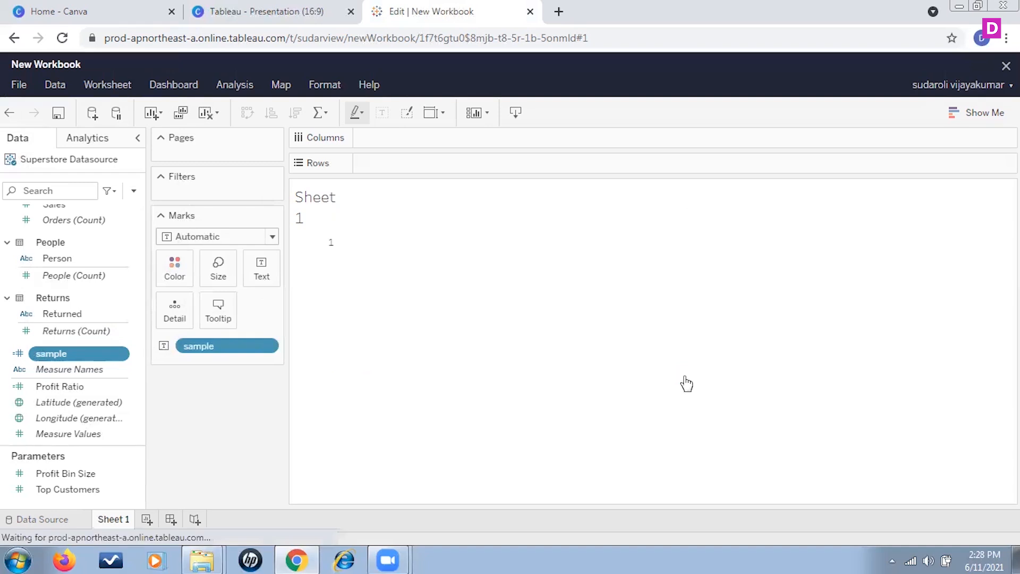
Remove the sample field from the Marks card, add it again and set it to show as a label.
drag(87, 353, 227, 351)
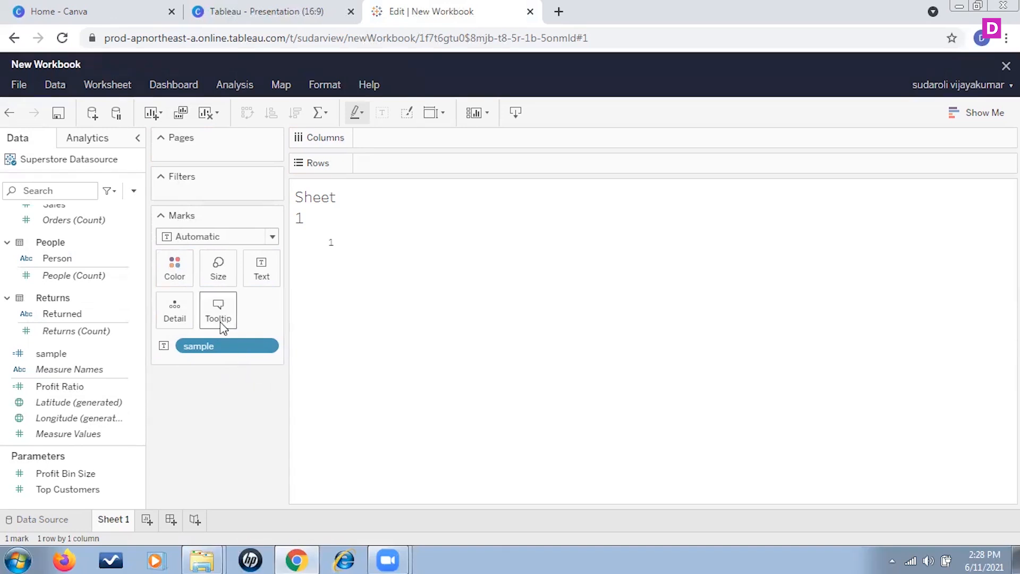
drag(223, 346, 146, 430)
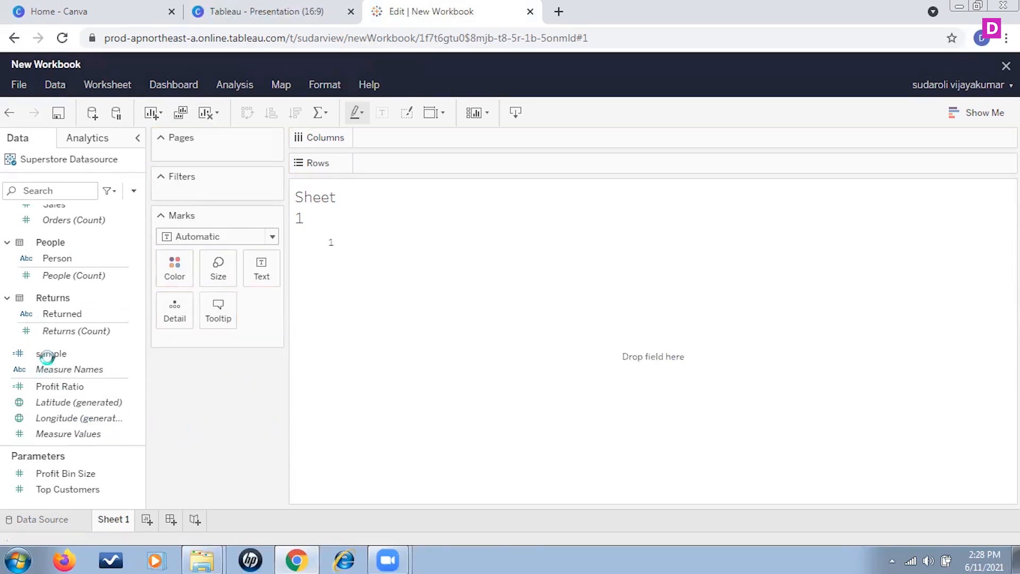
mouse_move(51, 354)
mouse_down()
mouse_move(217, 357)
mouse_move(207, 342)
mouse_move(210, 367)
mouse_up()
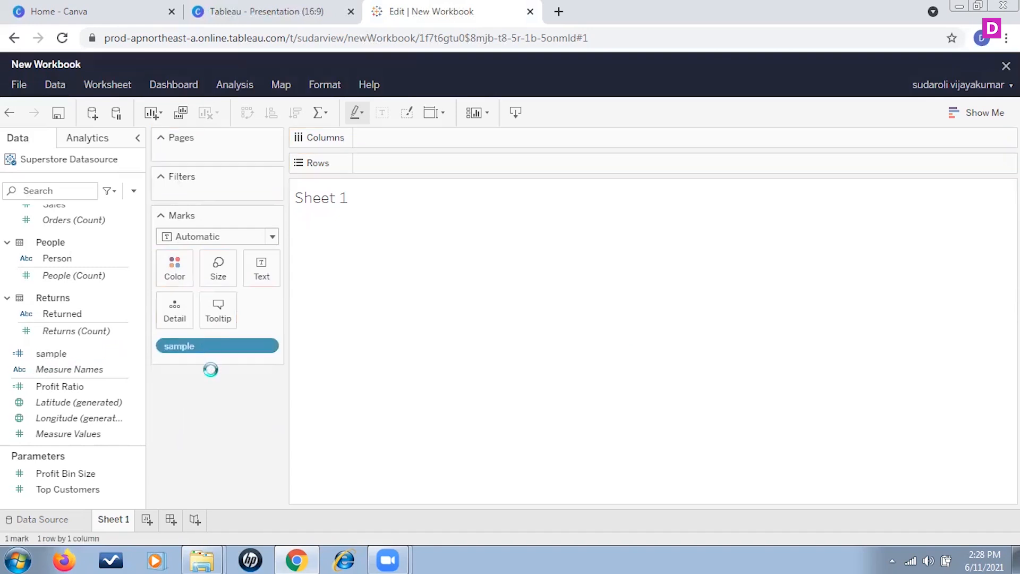
click(164, 346)
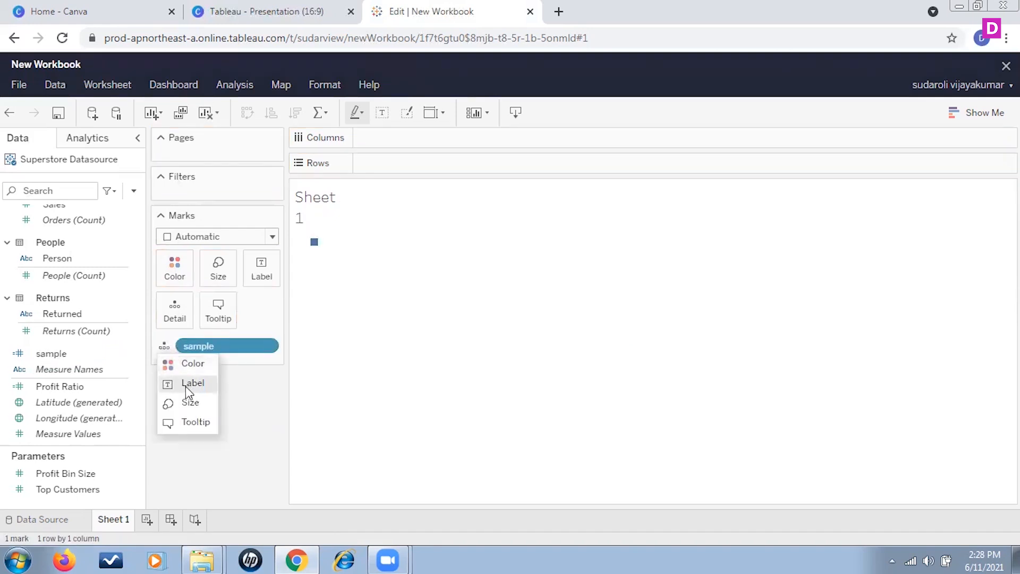
click(188, 384)
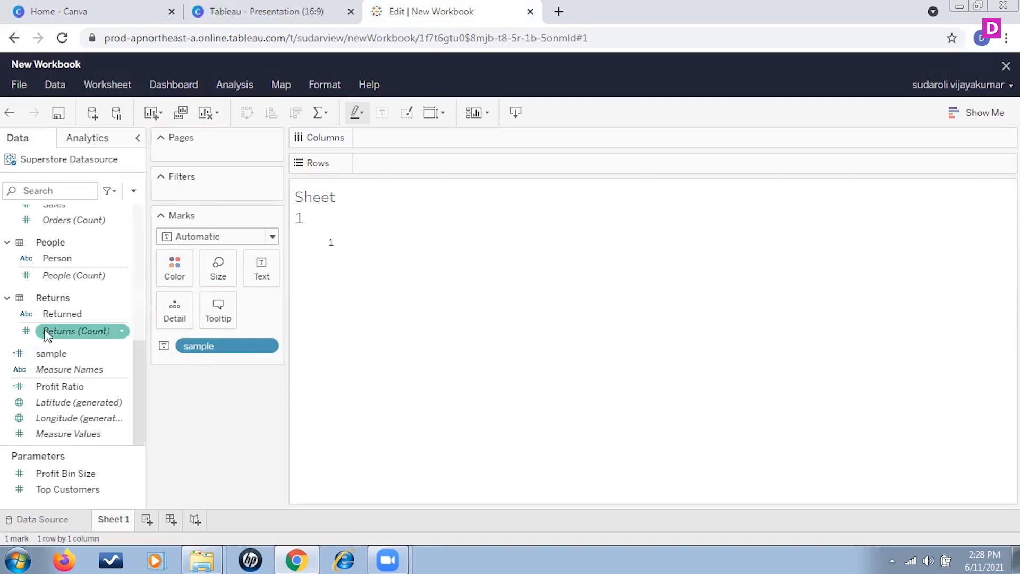
Change the start-of-week argument of the sample calculation to 'Saturday' and save it.
click(122, 354)
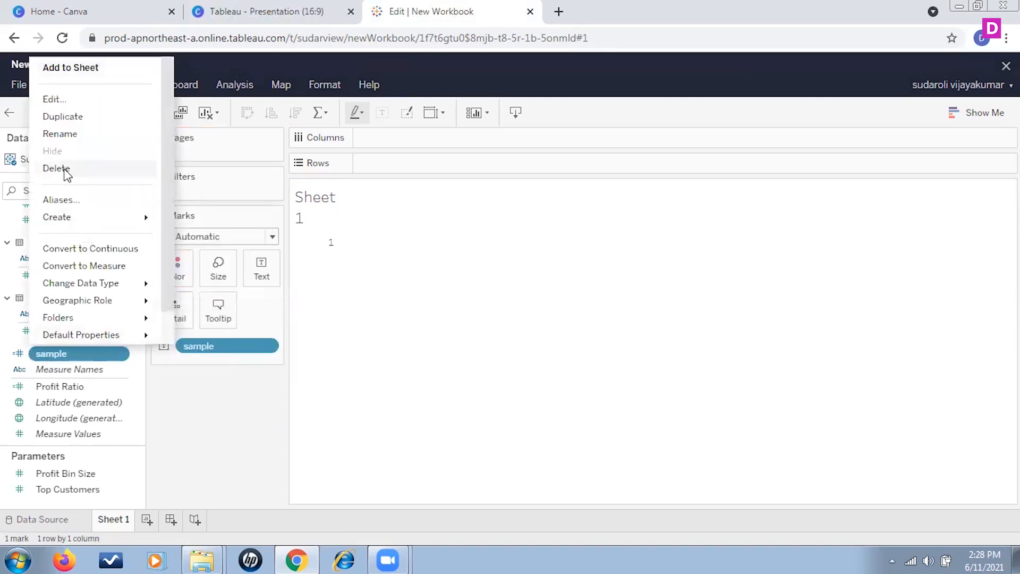
click(71, 100)
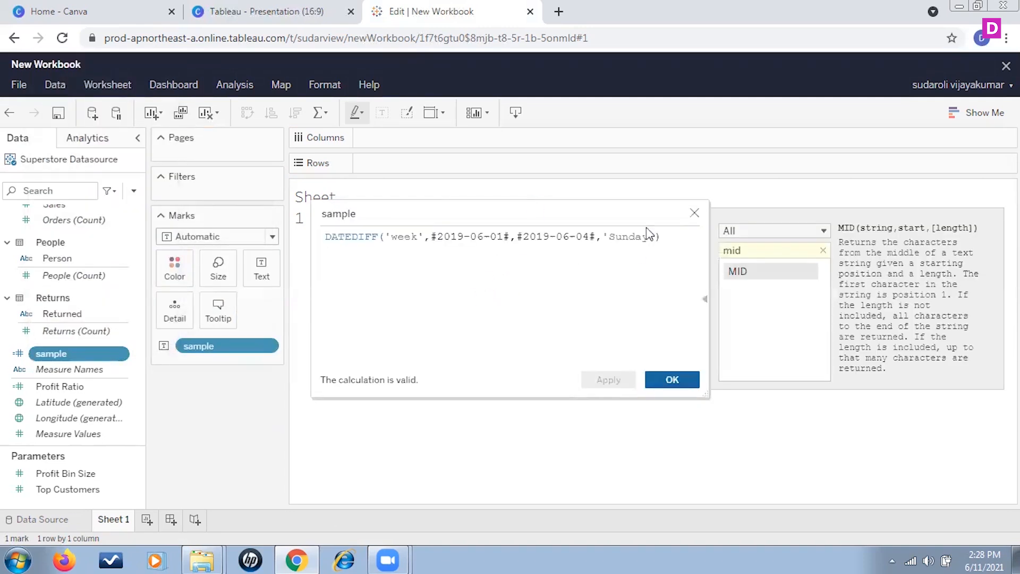
drag(609, 238, 647, 239)
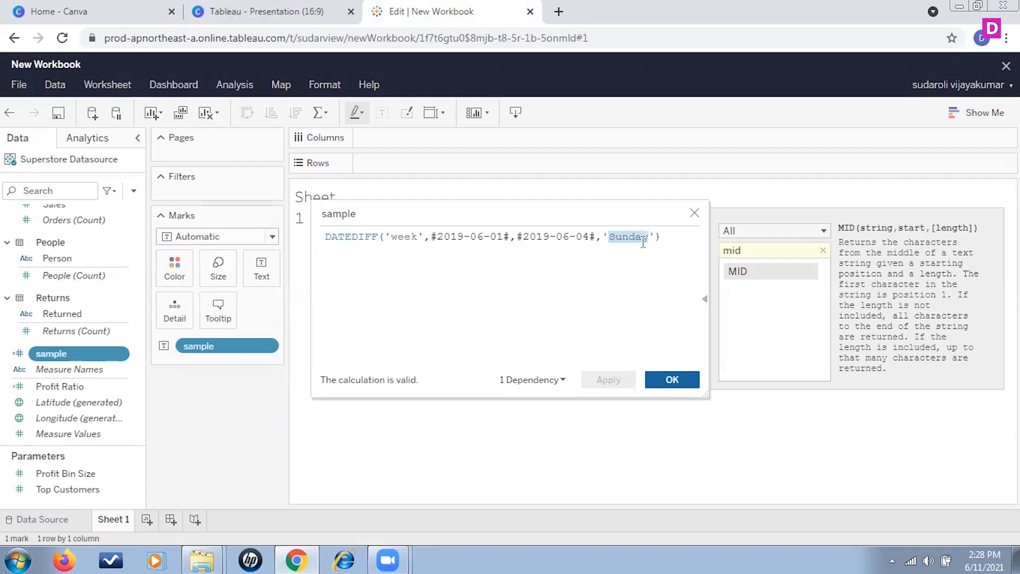
text(Saturday)
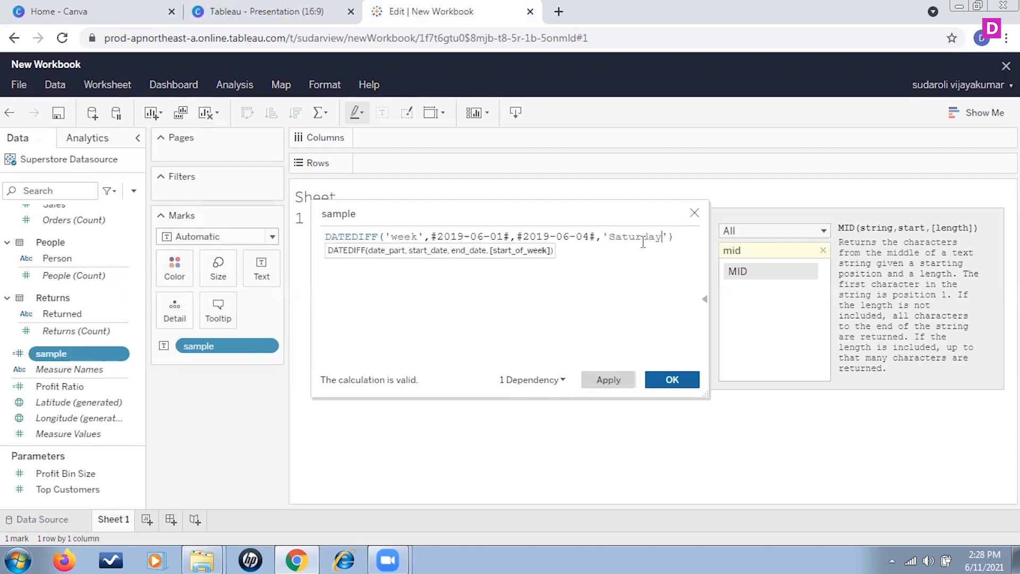
click(683, 384)
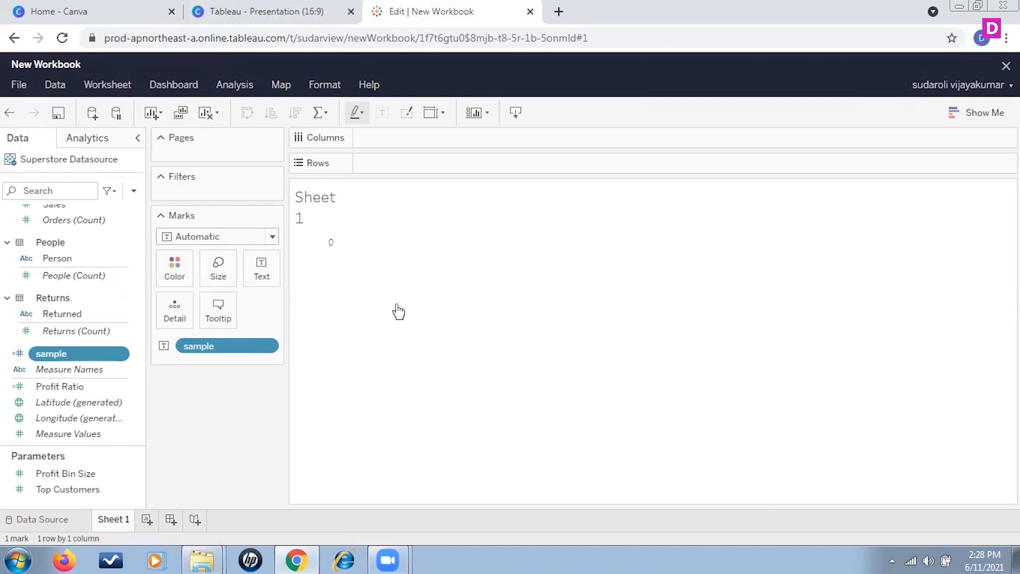
Reopen the sample calculation, replace DATEDIFF with DATEADD and set its date part to 'month'.
right_click(125, 356)
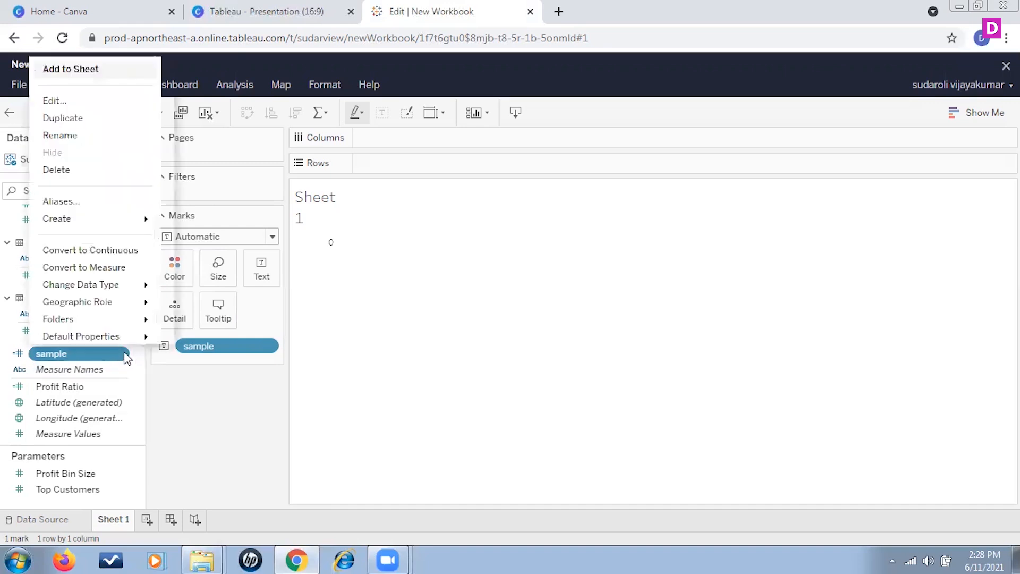
click(75, 101)
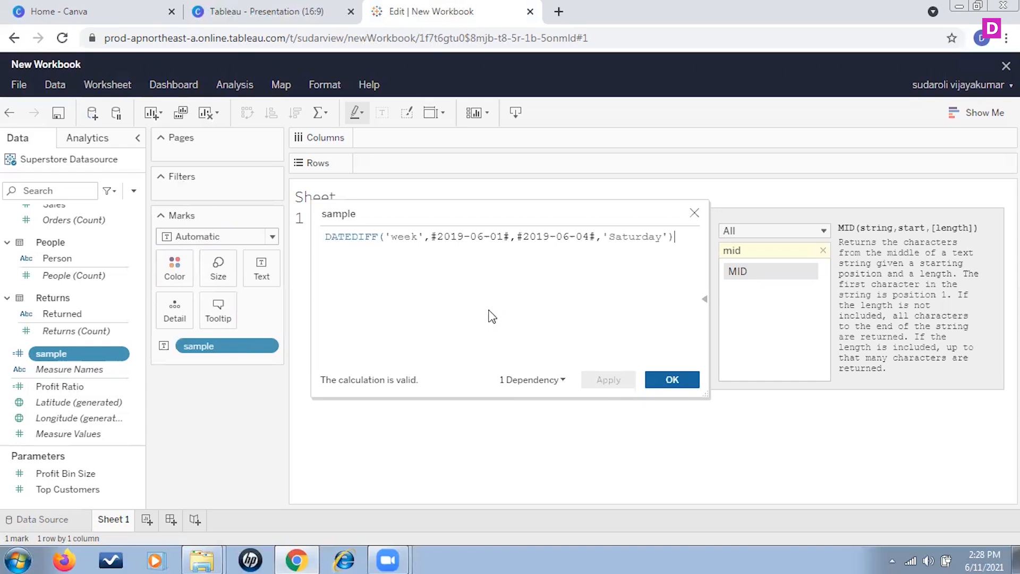
drag(378, 236, 354, 240)
text(ADD)
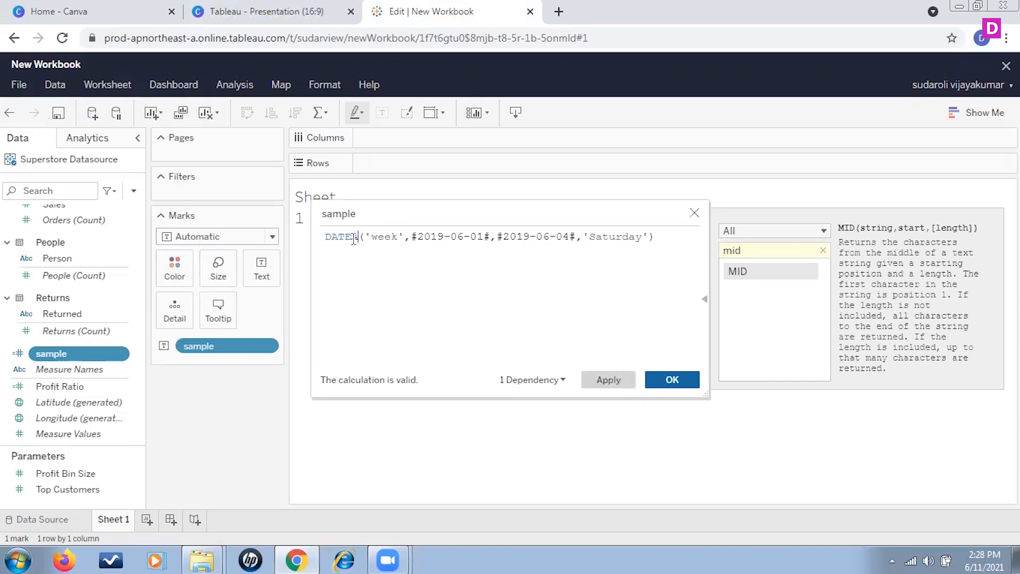
click(437, 256)
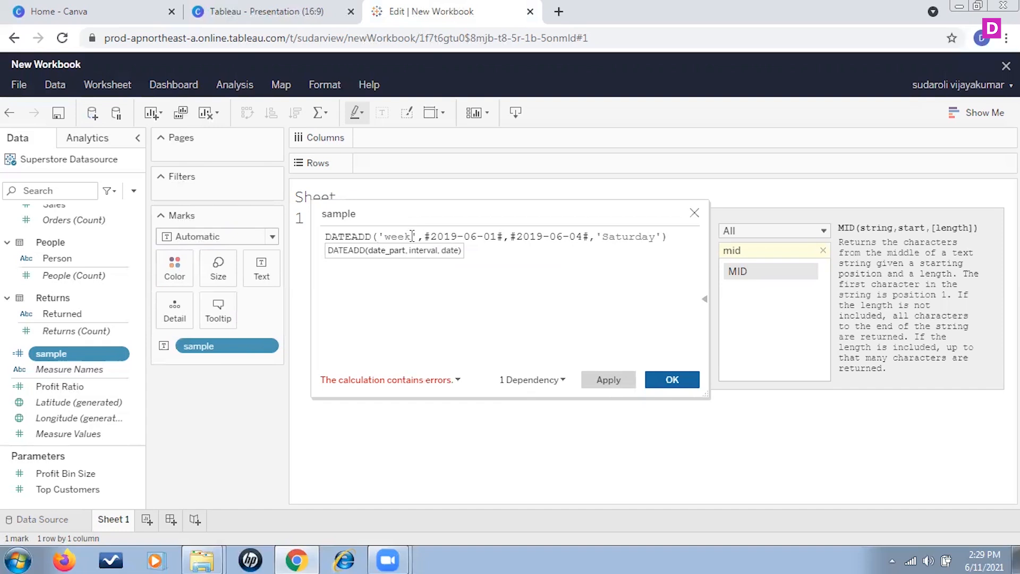
double_click(392, 237)
text(month)
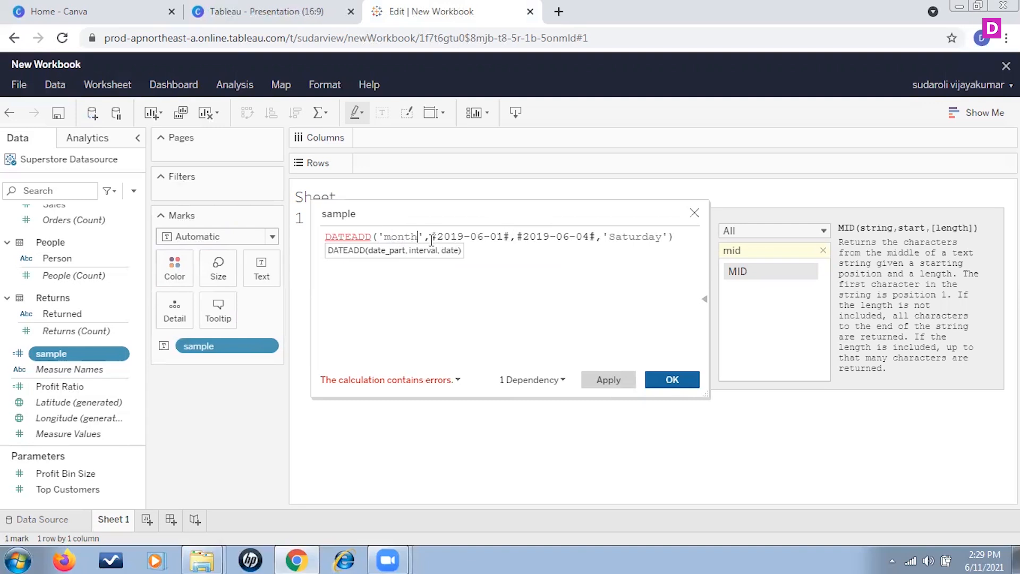
Replace the remaining DATEADD arguments with interval 5 and date #2019-06-01#, and save the sample calculation.
drag(431, 237, 668, 236)
key(BackSpace)
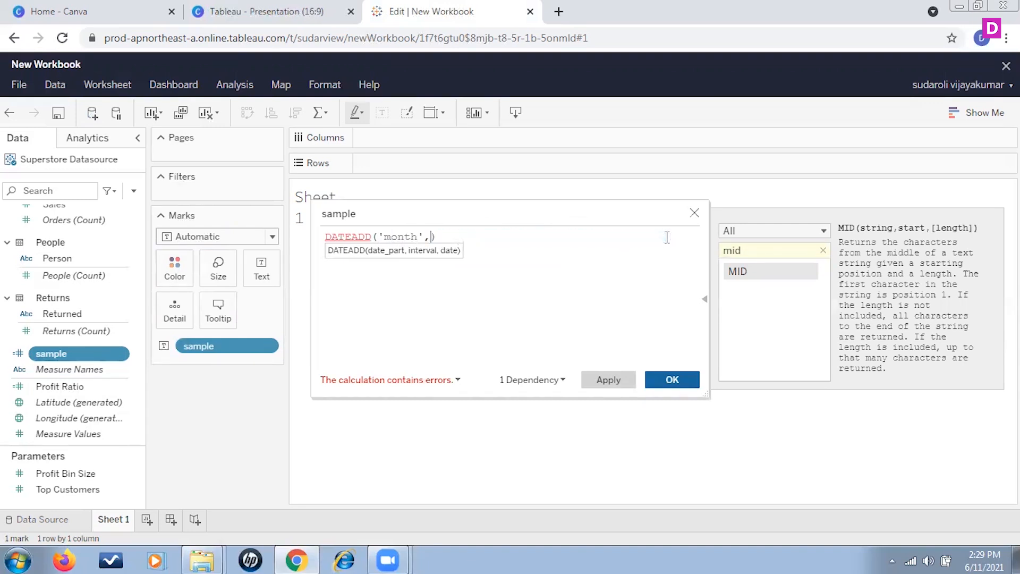
text(5)
text(,#2019)
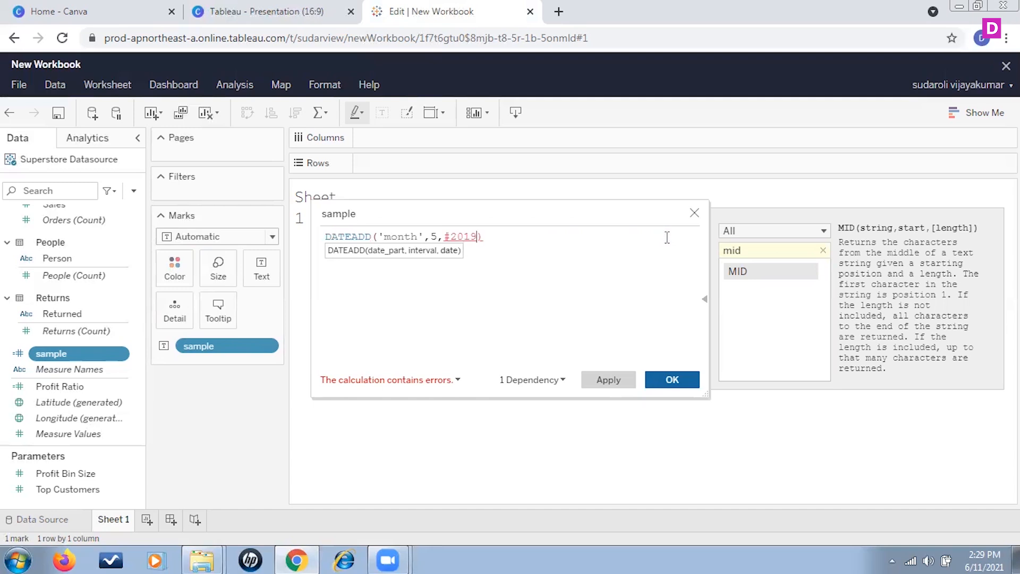
text(-06-01#)
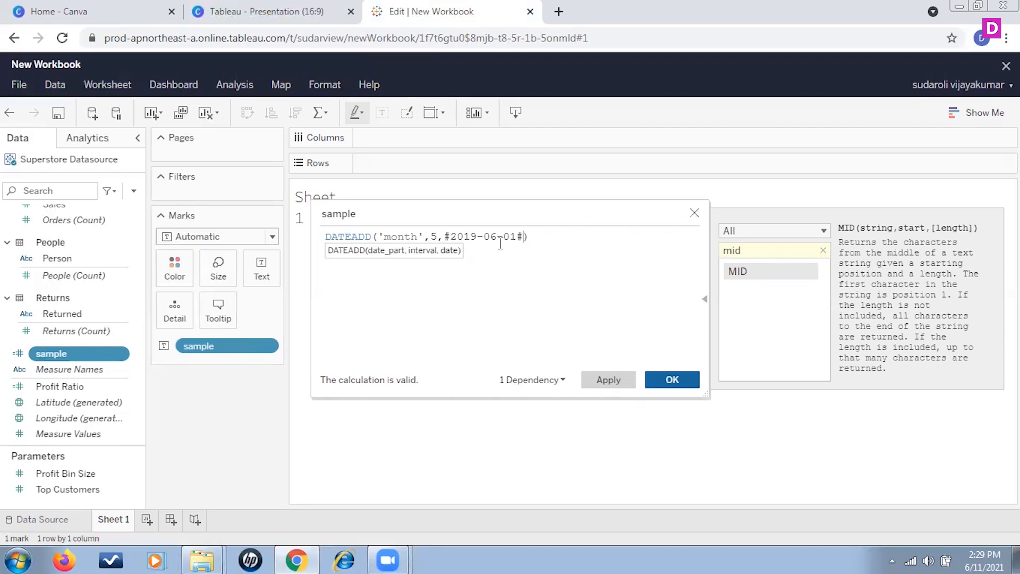
click(673, 382)
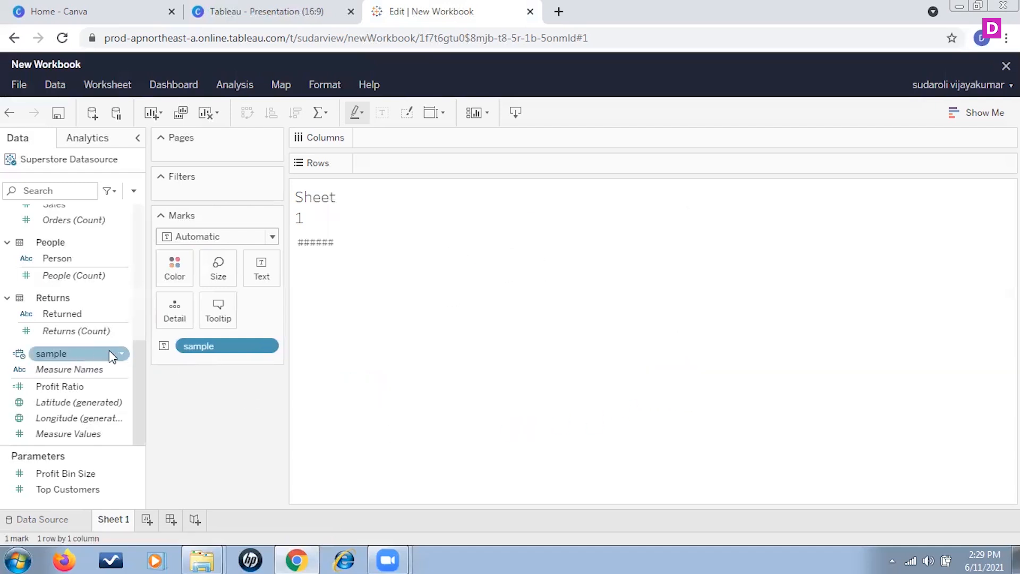
Remove the sample field from the Marks card, add it back as YEAR(sample) and show it as a label.
click(163, 345)
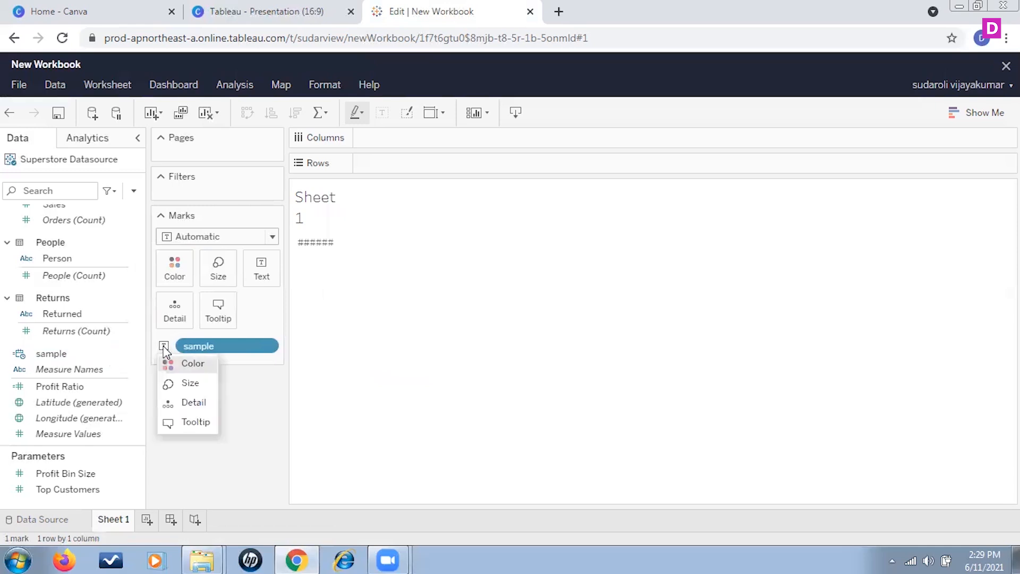
click(246, 371)
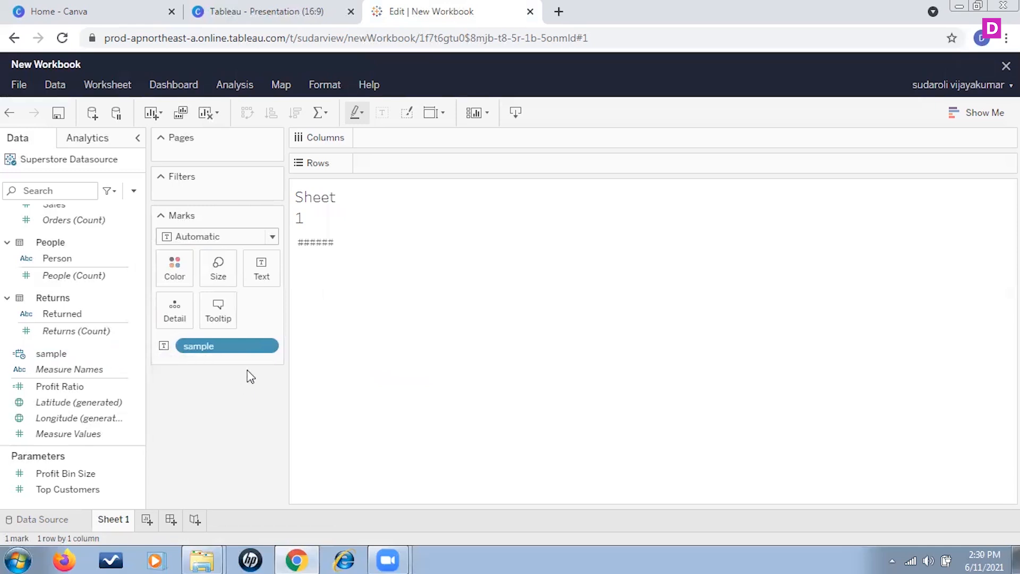
drag(244, 346, 196, 342)
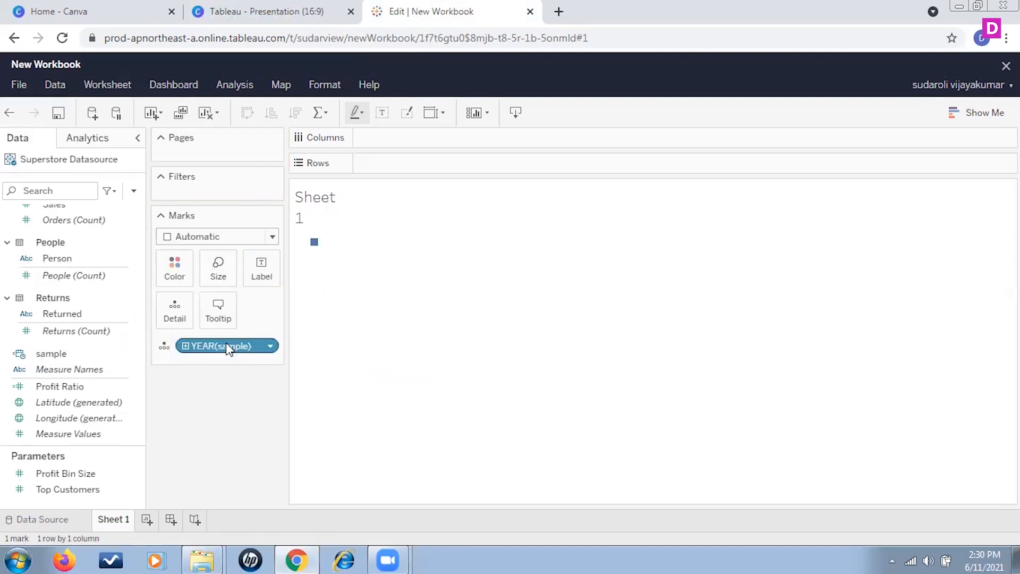
click(164, 346)
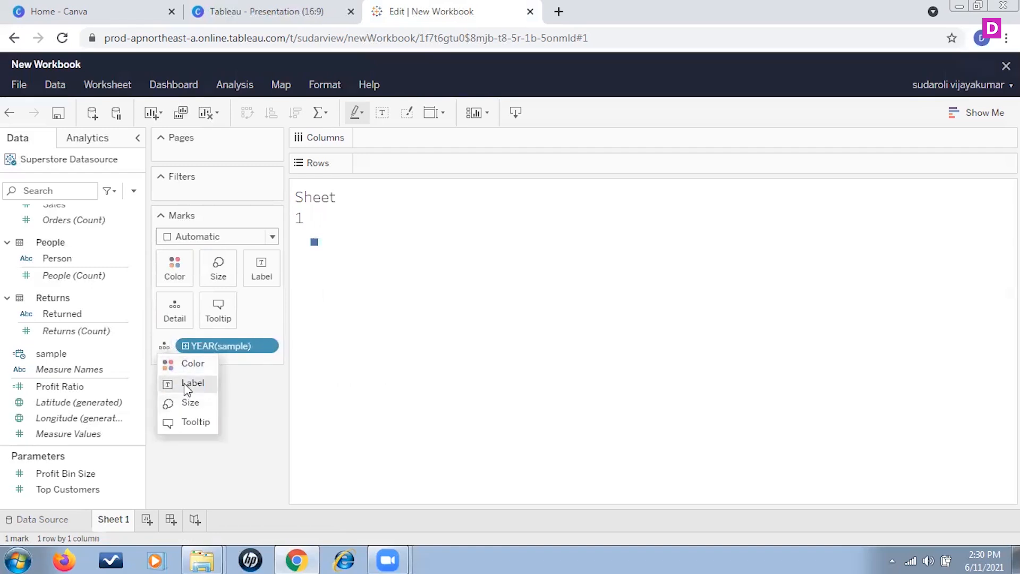
click(183, 384)
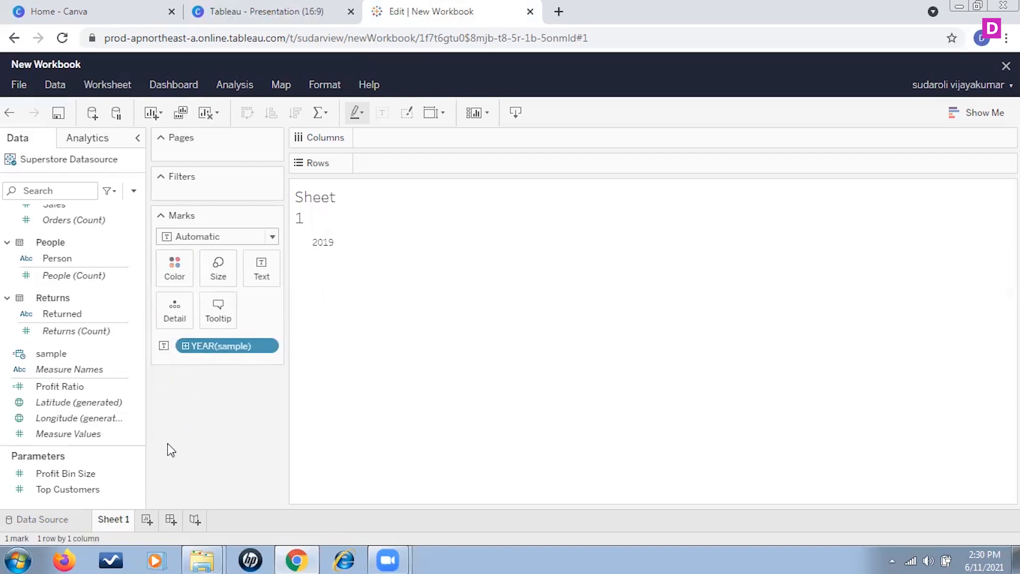
Drill the YEAR(sample) label down through quarter and month to the day level.
click(185, 346)
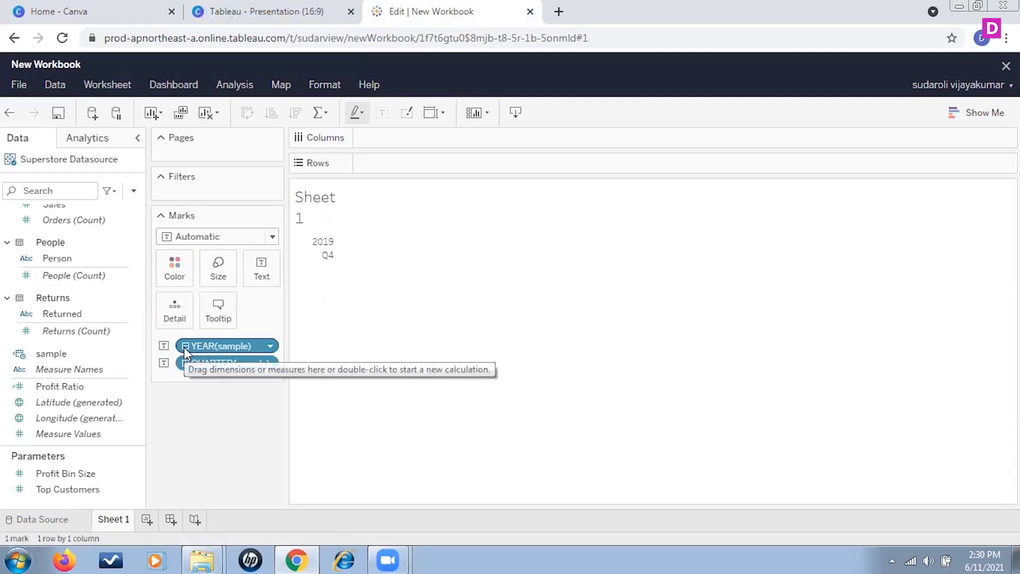
click(185, 346)
click(185, 347)
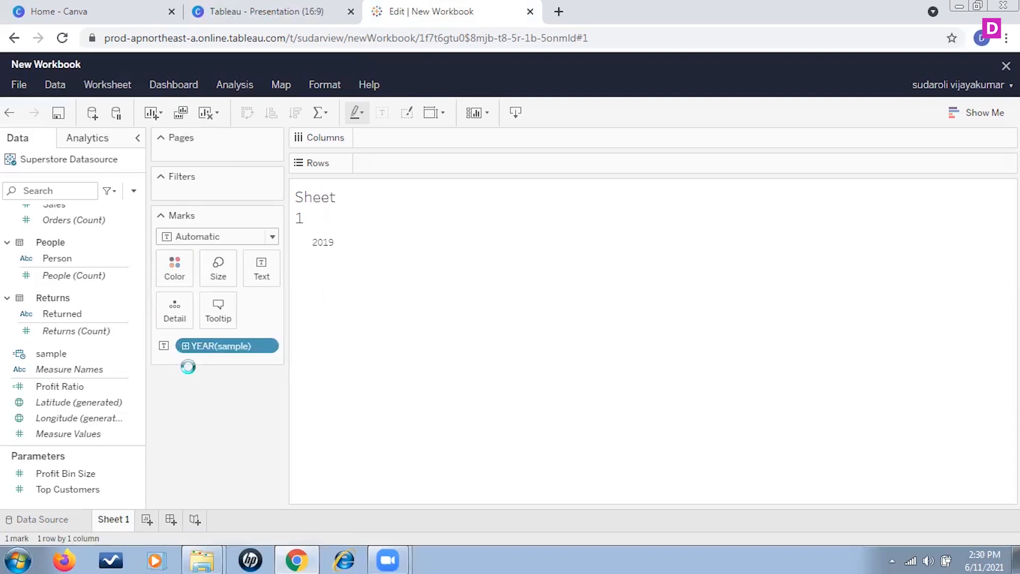
click(185, 363)
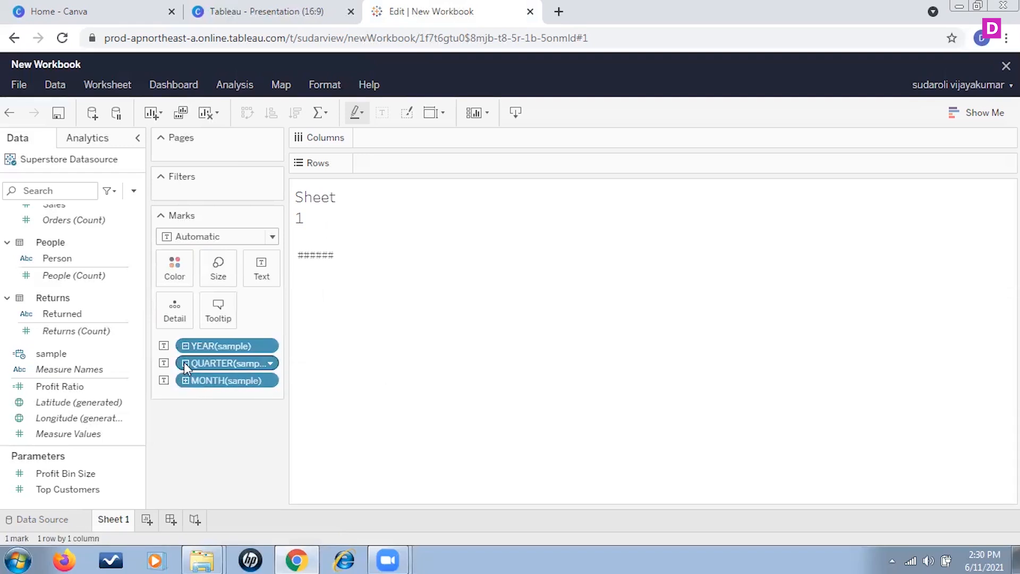
click(186, 382)
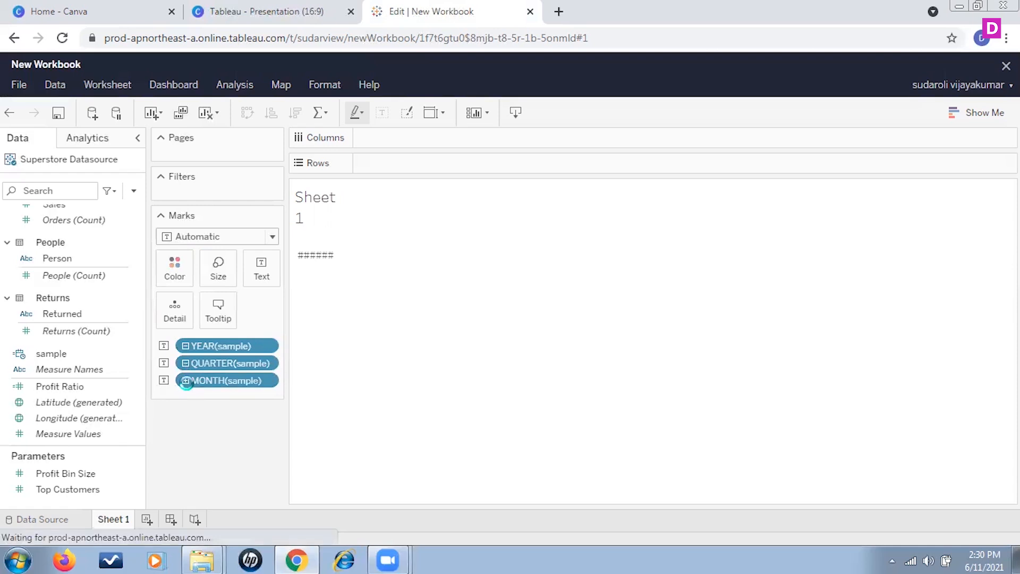
Switch the MONTH(sample) label to the continuous month format that includes the year.
click(268, 382)
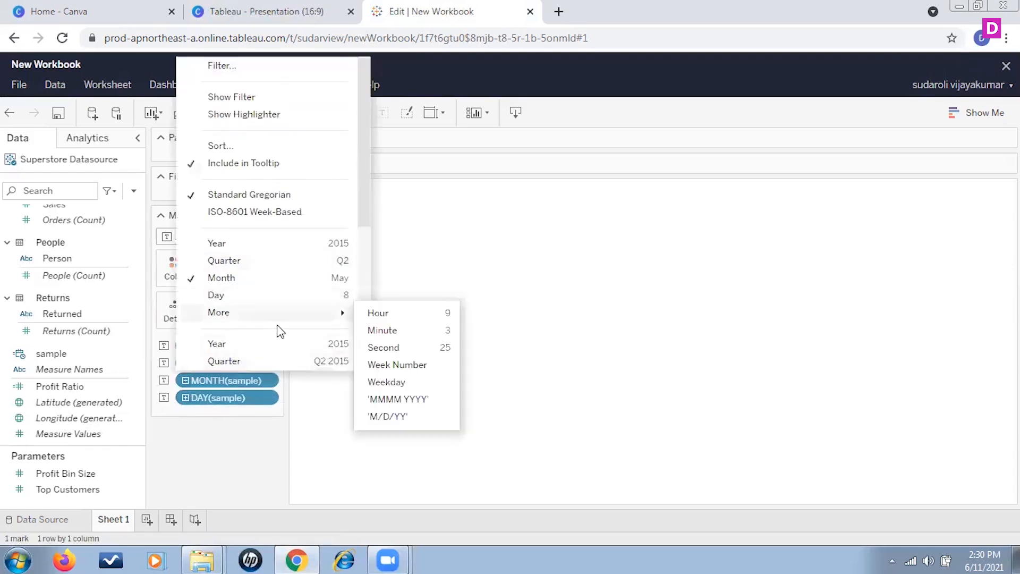
scroll(251, 309, down, 4)
click(210, 153)
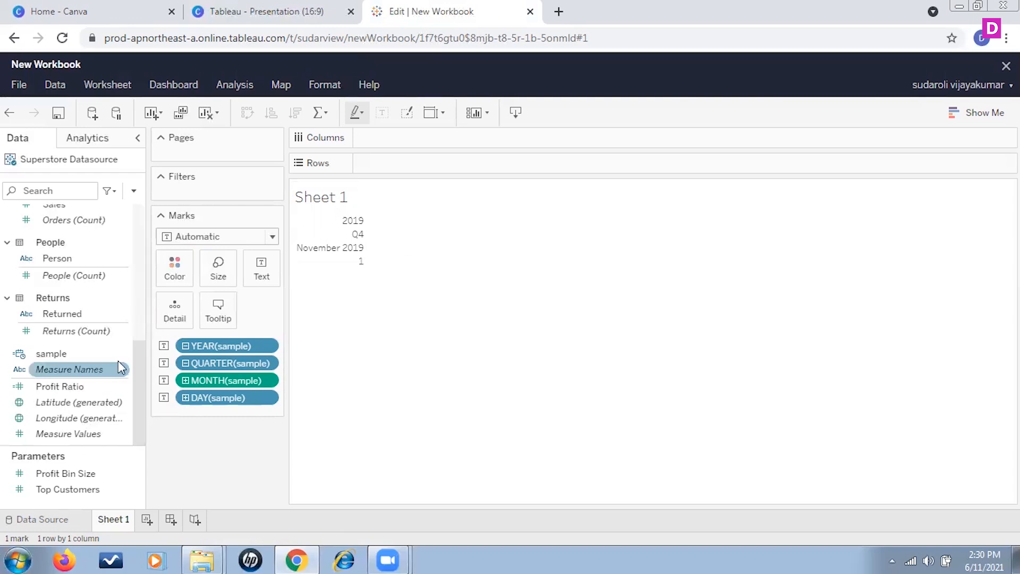
Remove the year, quarter, month and day pills of sample from the Marks card.
drag(203, 347, 211, 460)
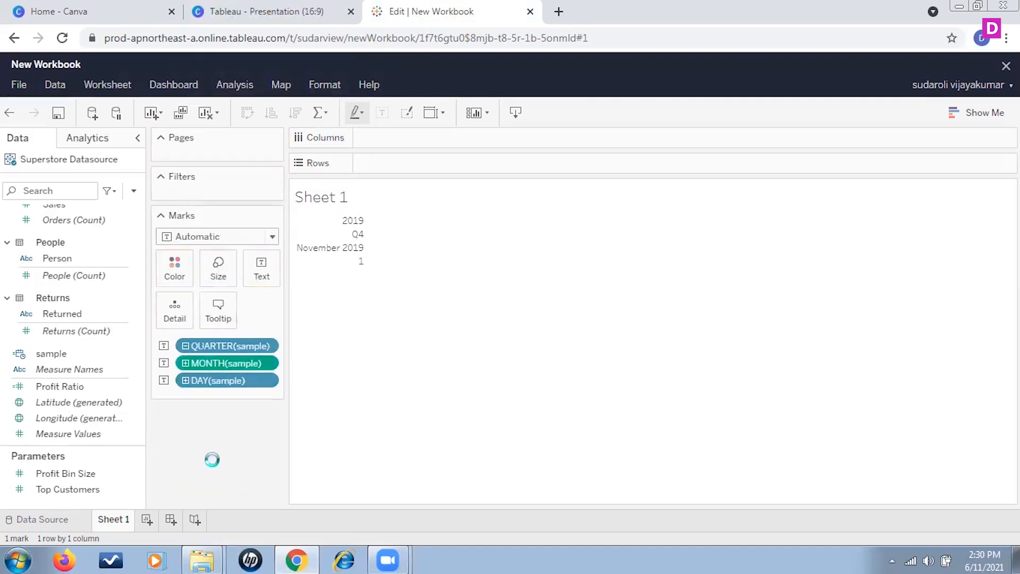
drag(223, 346, 229, 472)
drag(210, 347, 233, 479)
drag(229, 347, 230, 494)
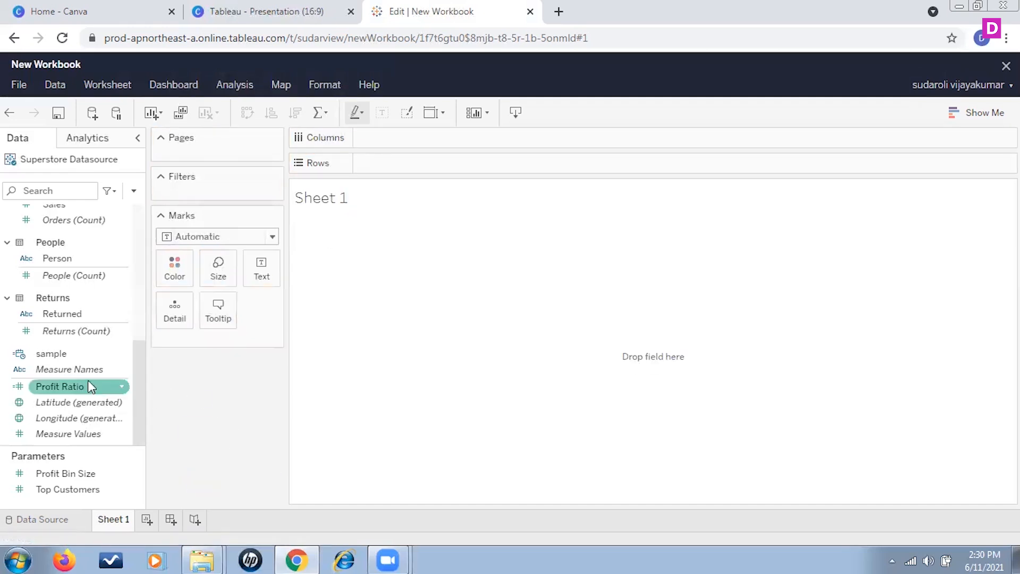
Reopen the sample calculation and replace its whole formula with the DATEPART function.
click(121, 353)
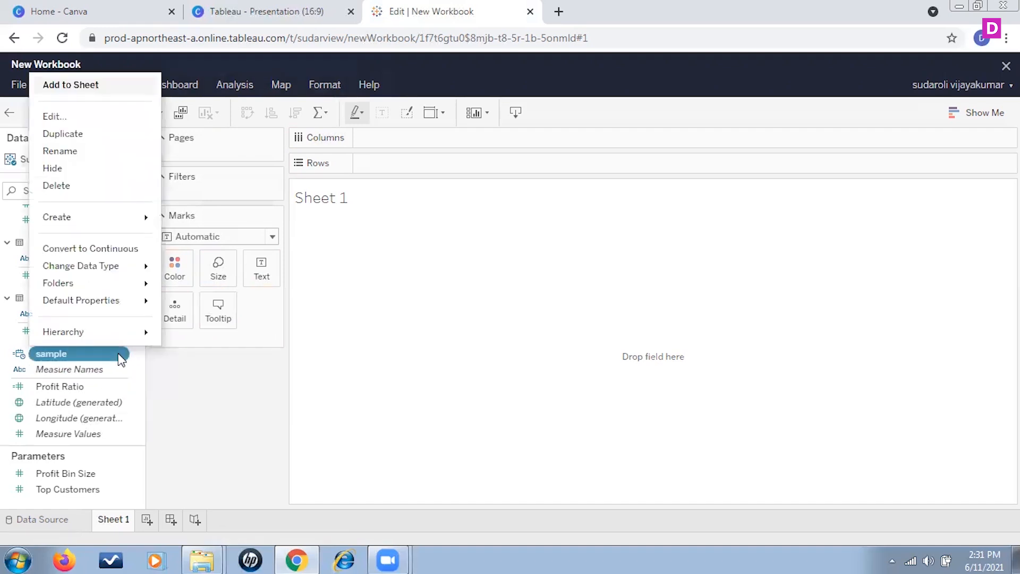
click(55, 117)
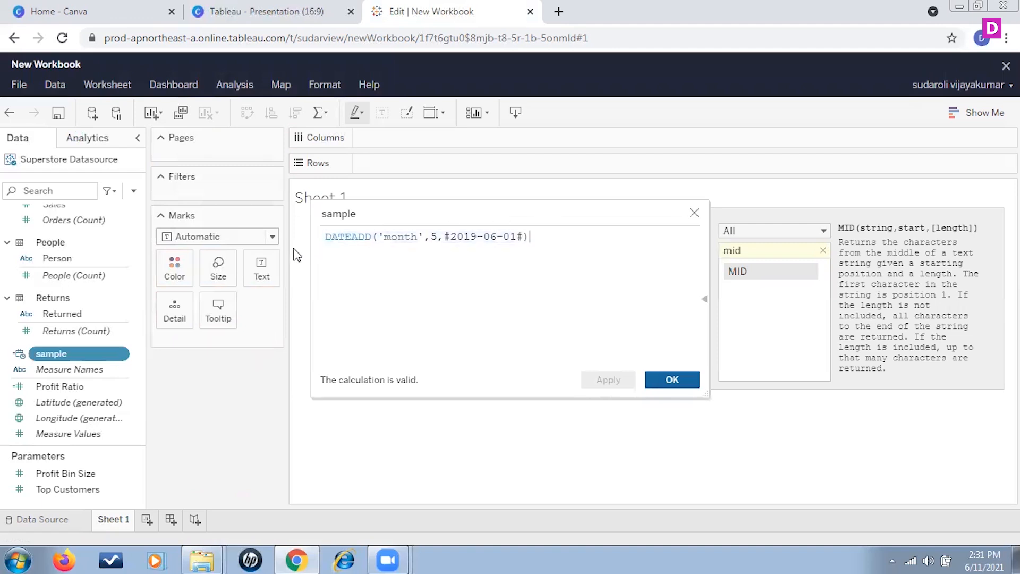
drag(530, 236, 321, 236)
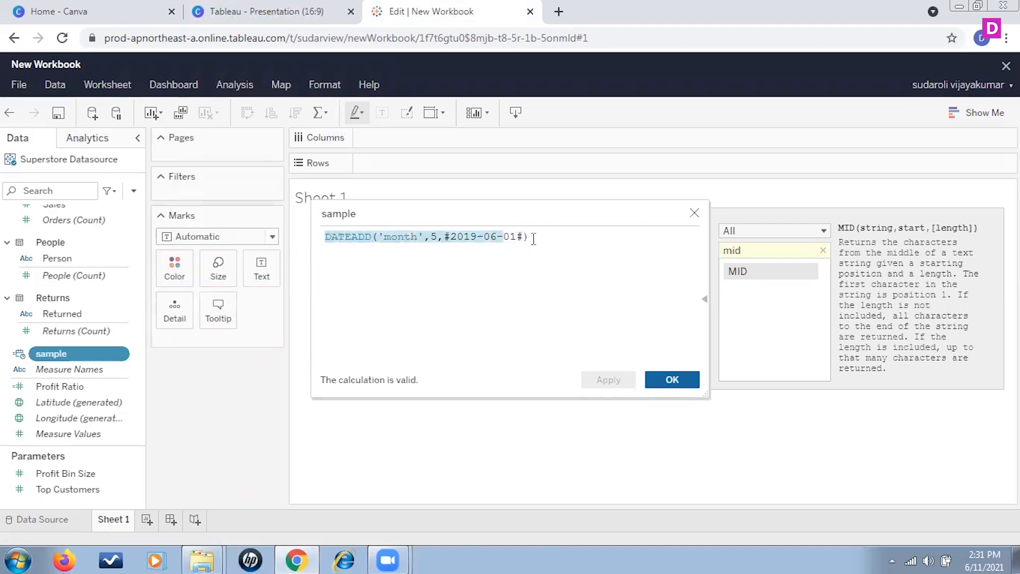
text(date)
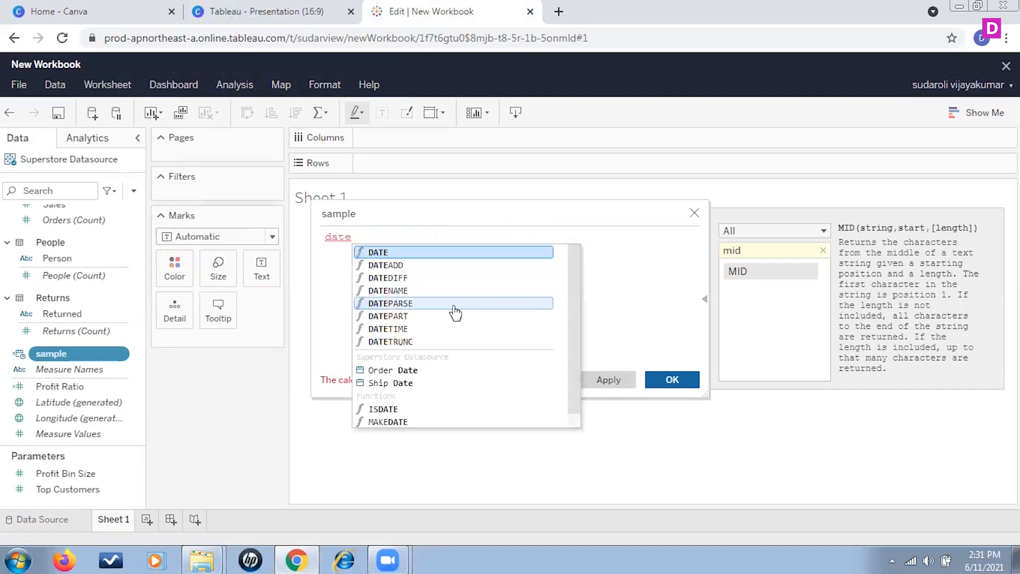
click(410, 317)
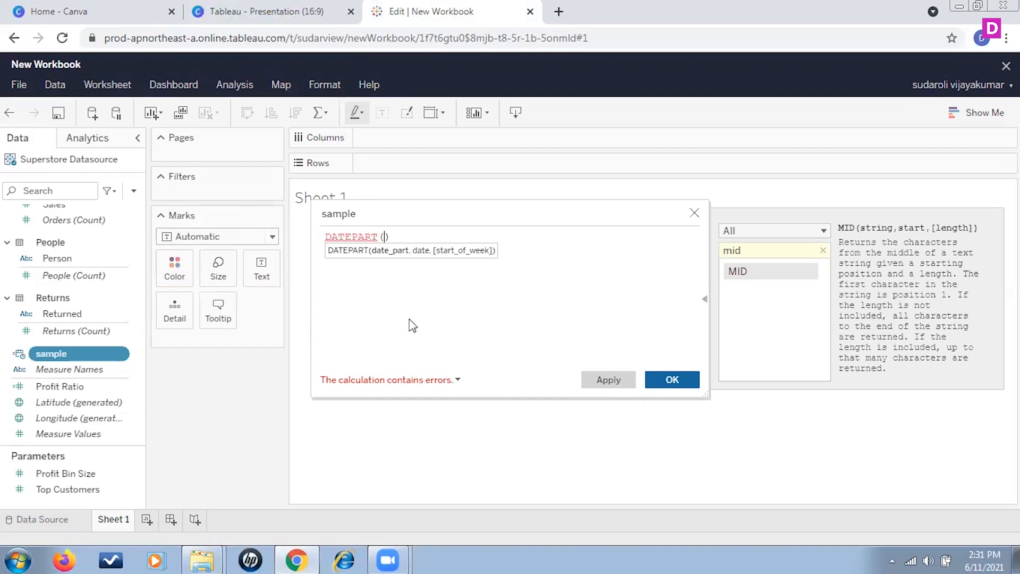
Give DATEPART the arguments 'year' and #2019-06-01#, and save the sample calculation.
text('year',3)
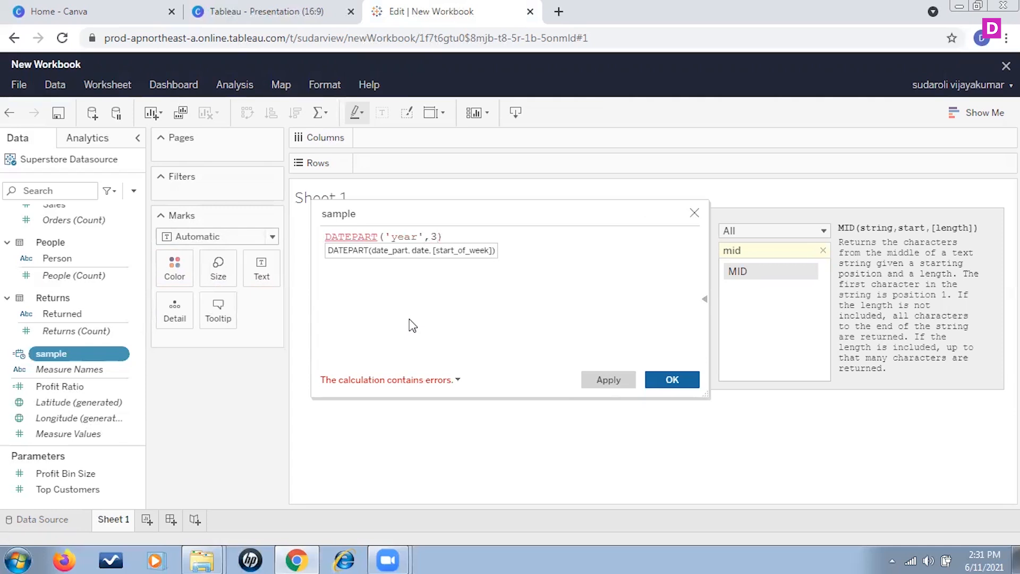
key(BackSpace)
text(#2019-06-01)
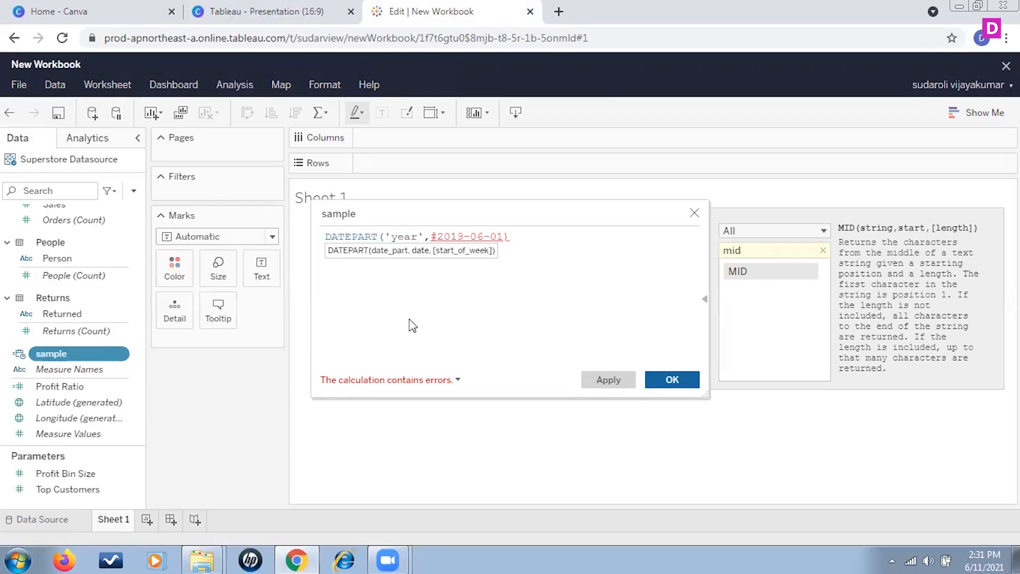
text(#)
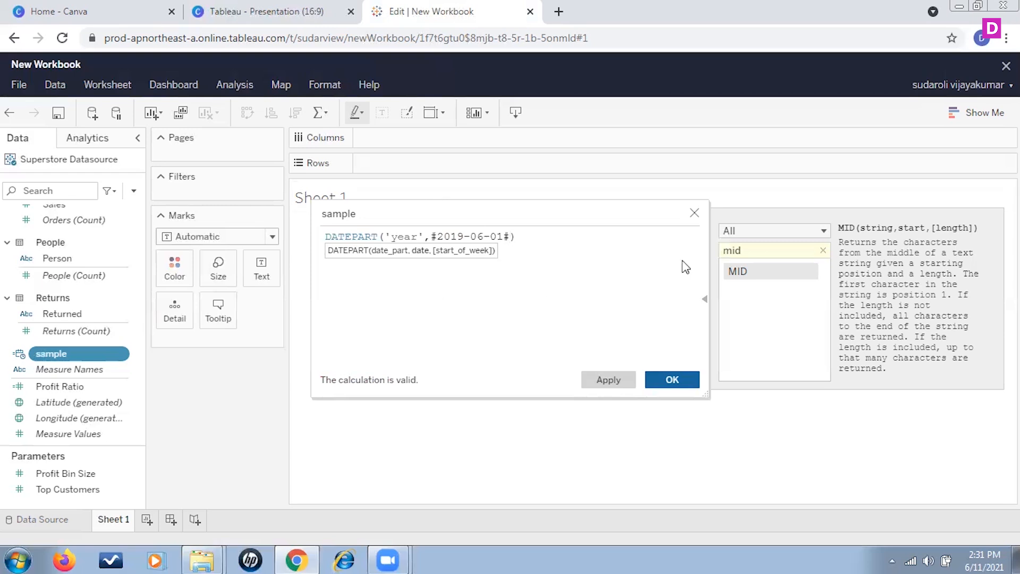
click(667, 379)
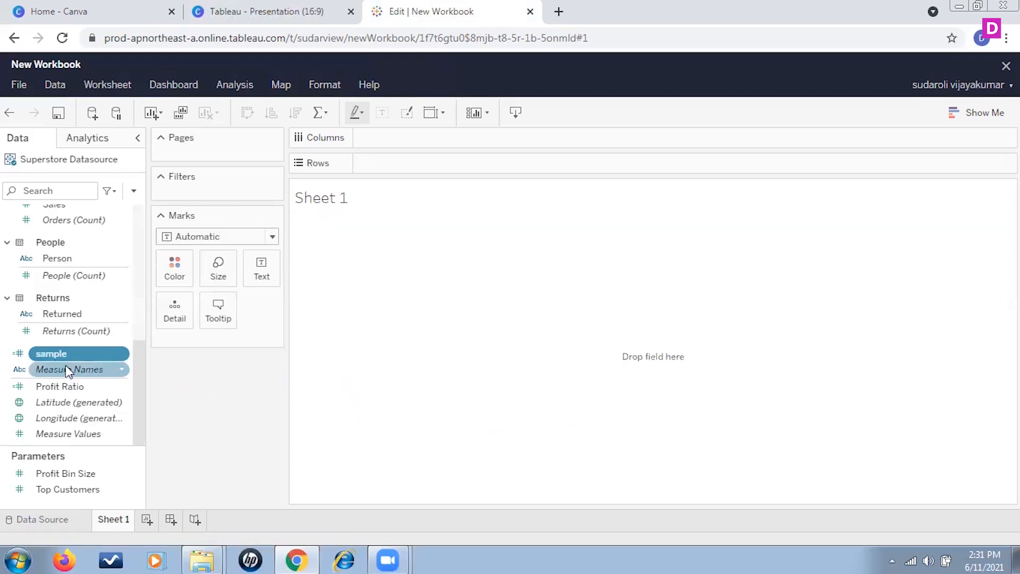
Add the sample field to the empty Marks card and show it as a label.
drag(85, 354, 200, 355)
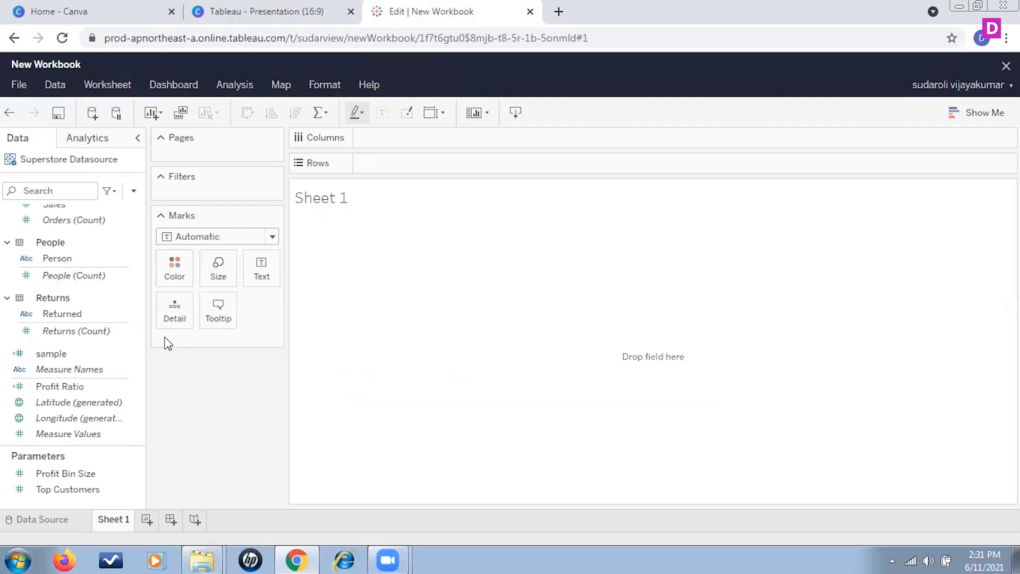
drag(62, 353, 216, 344)
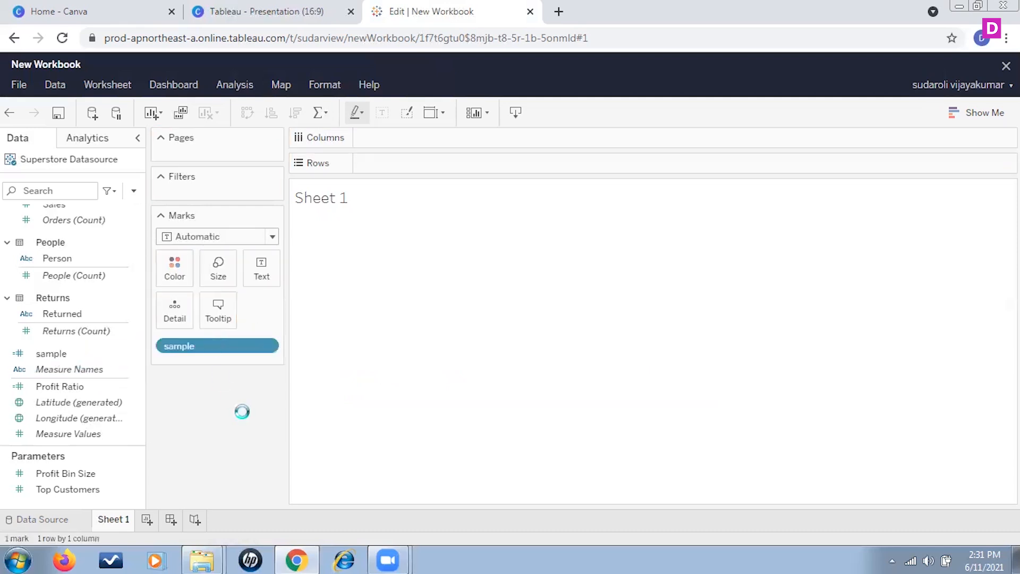
click(162, 347)
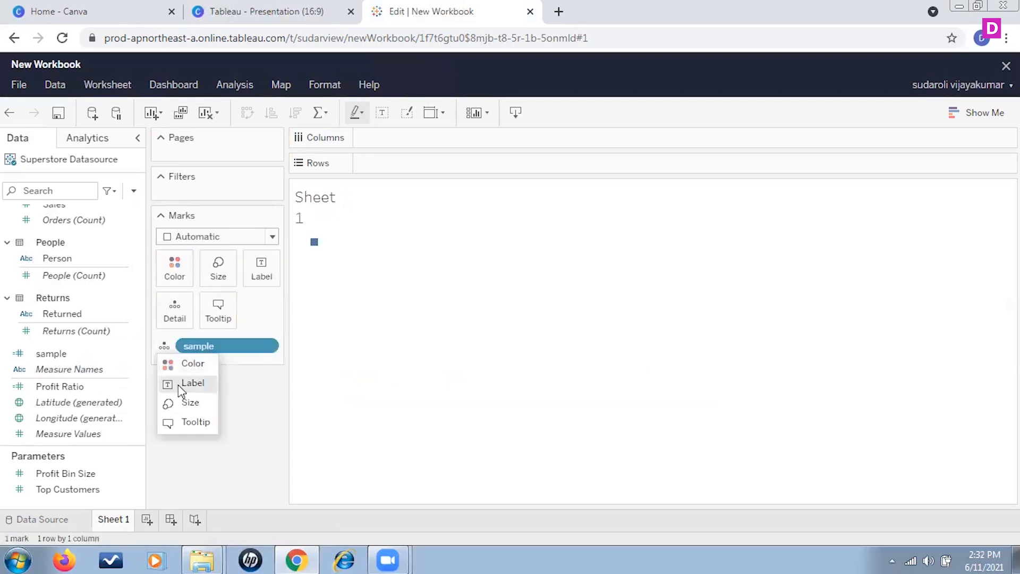
click(191, 383)
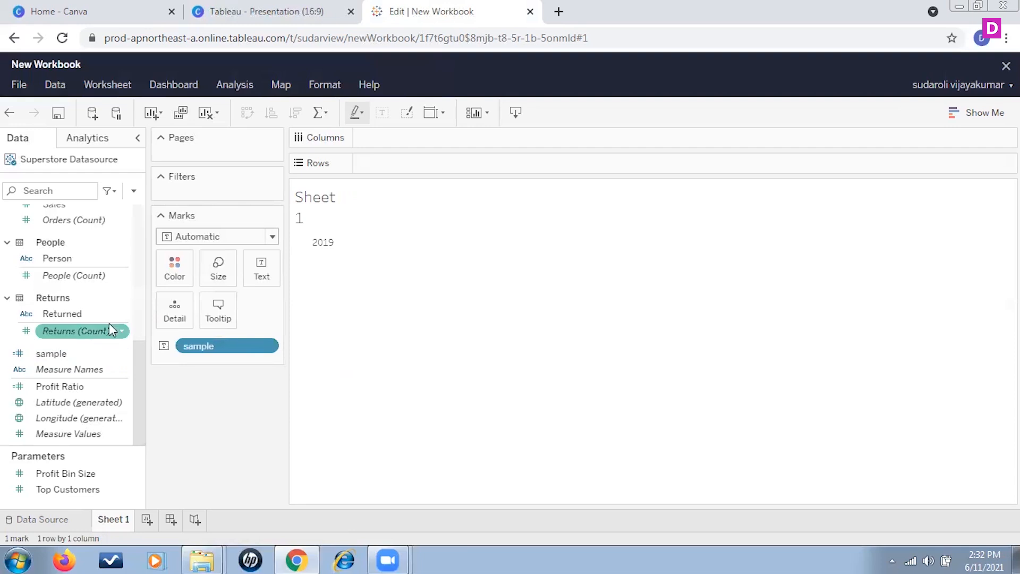
Reopen the sample calculation and replace its DATEPART formula with the DATETRUNC function.
right_click(119, 353)
click(92, 101)
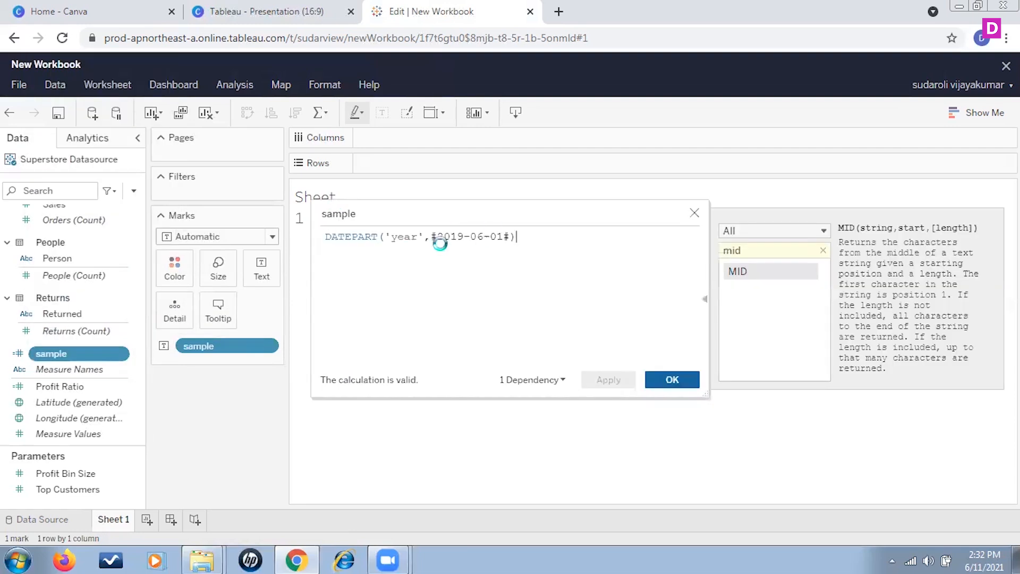
double_click(373, 237)
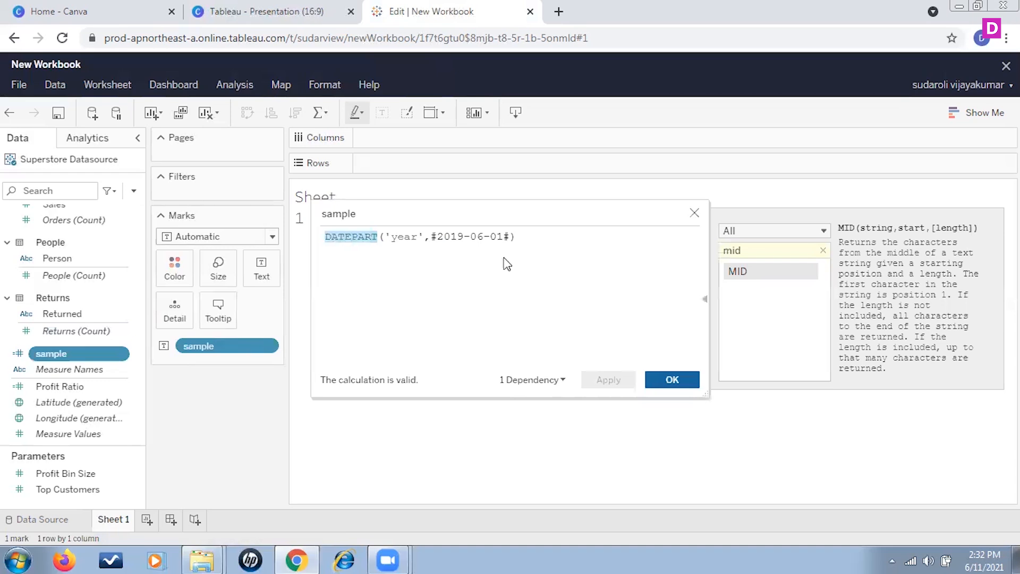
drag(532, 242, 293, 248)
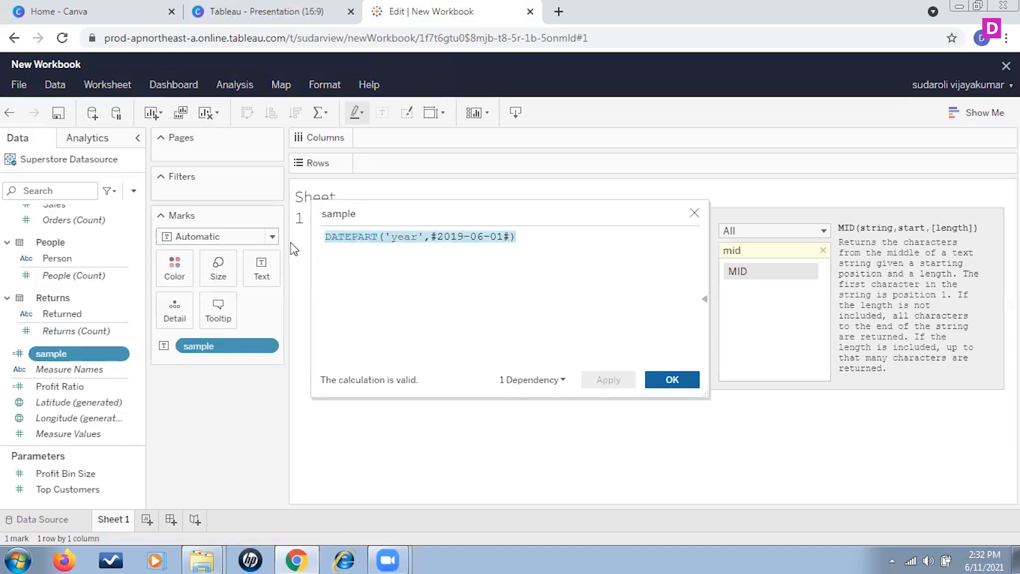
text(date)
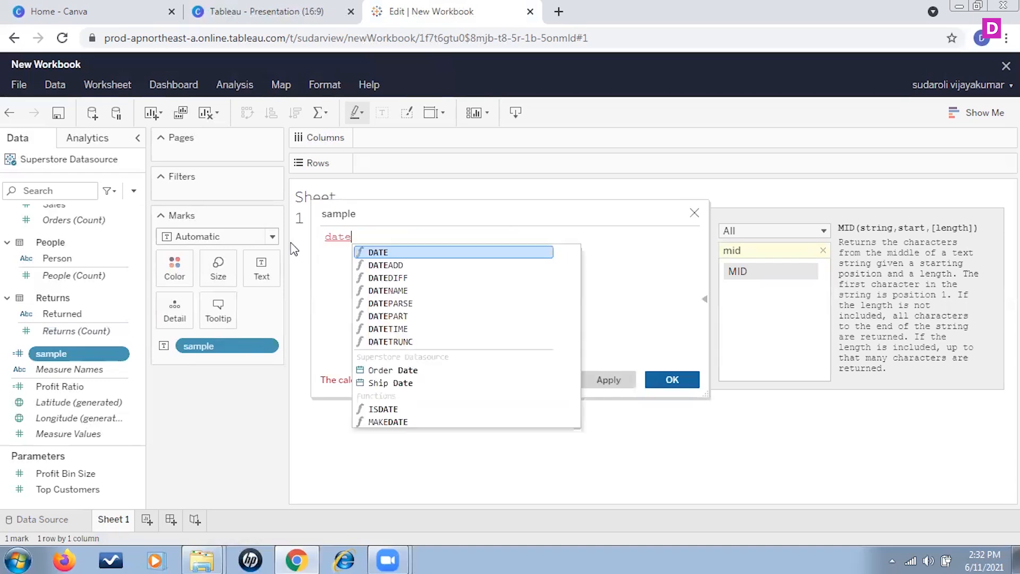
click(387, 342)
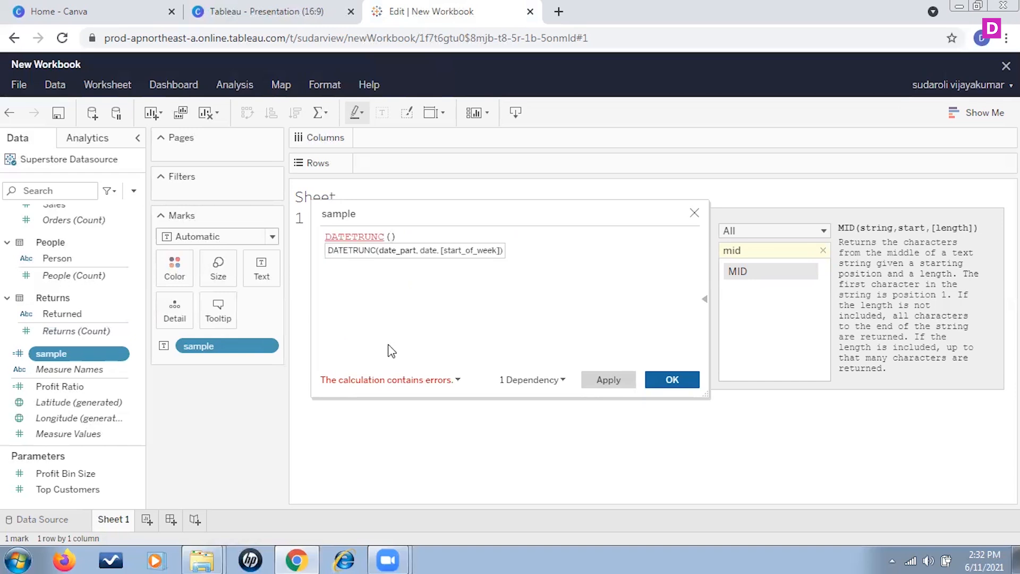
Give DATETRUNC the arguments 'quarter' and #2019-06-01#, and save the sample calculation.
text('quarter)
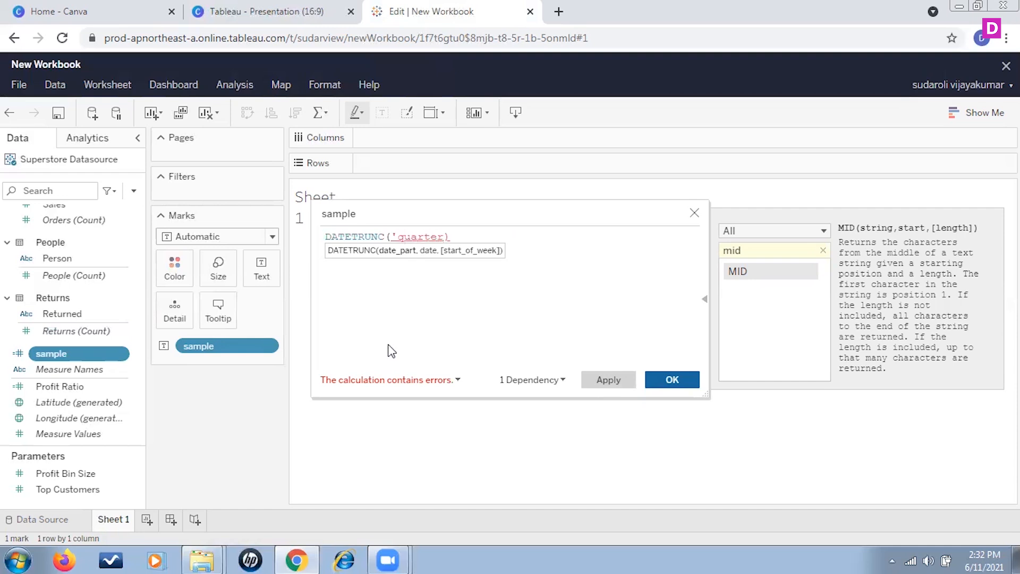
text(',)
text(#)
text(2019-)
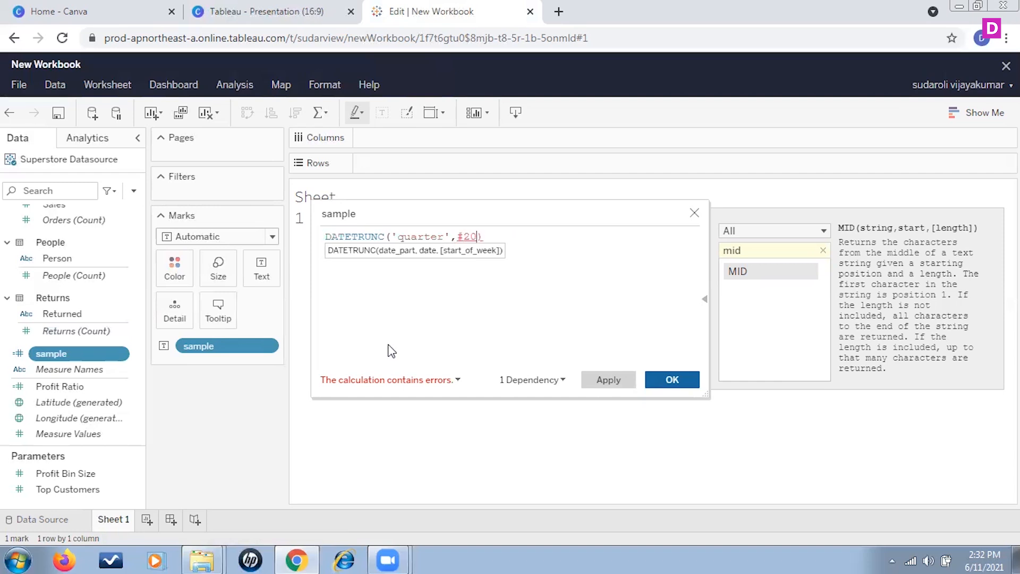
text(06-01#)
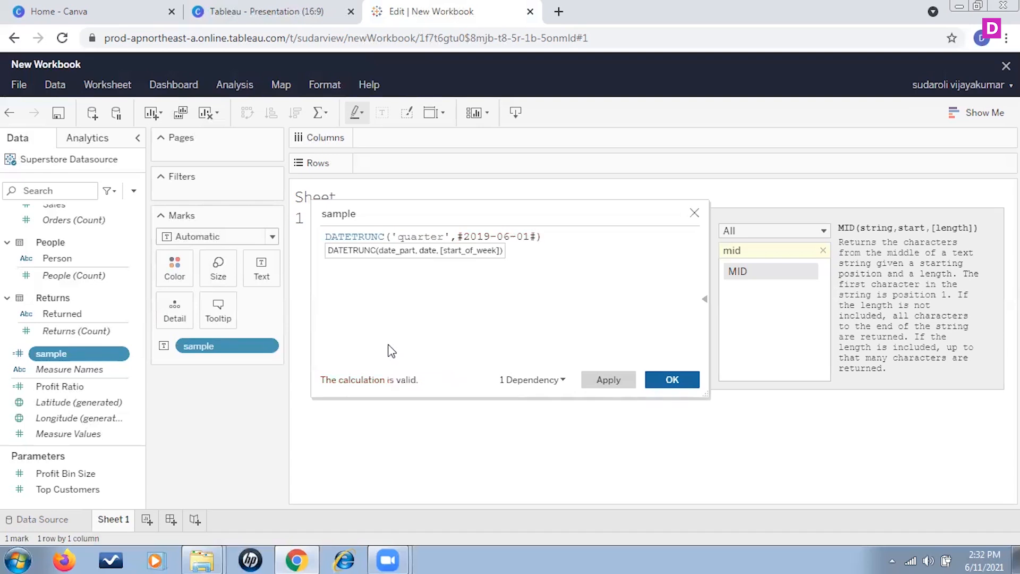
click(673, 379)
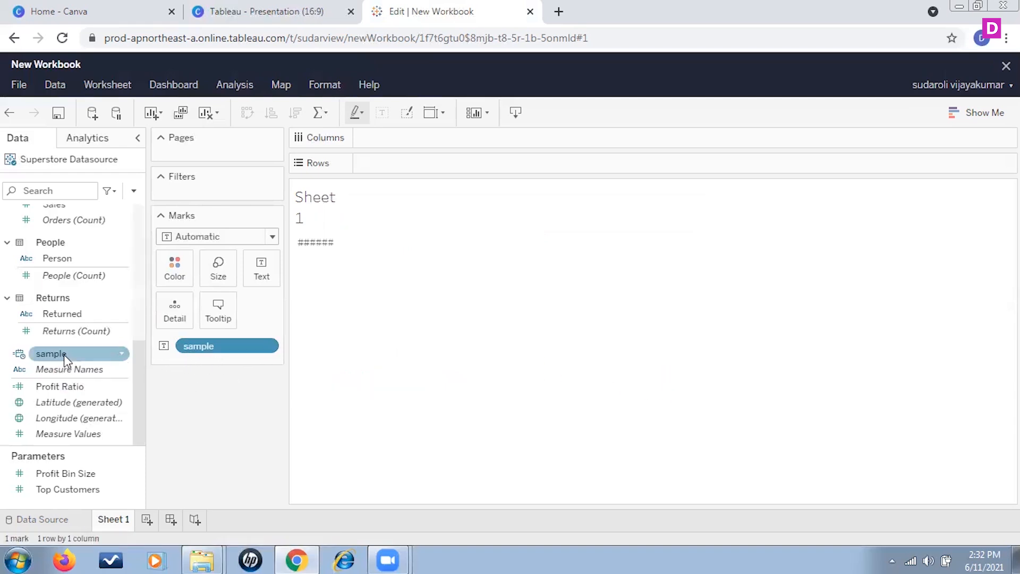
Replace the outdated sample field on the Marks card with the updated one and drill its label down through quarter and month to day.
drag(64, 355, 221, 346)
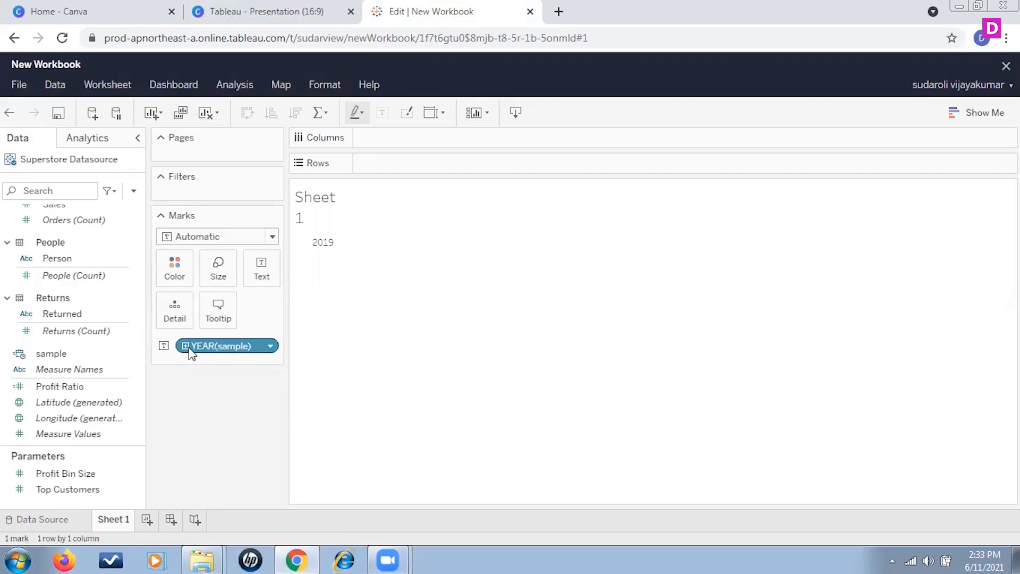
click(187, 346)
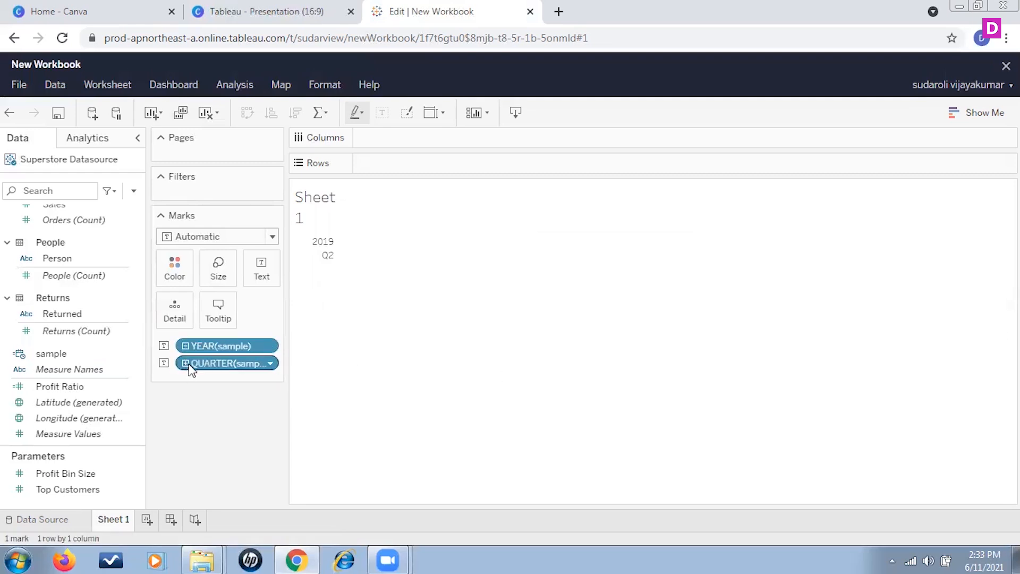
click(186, 363)
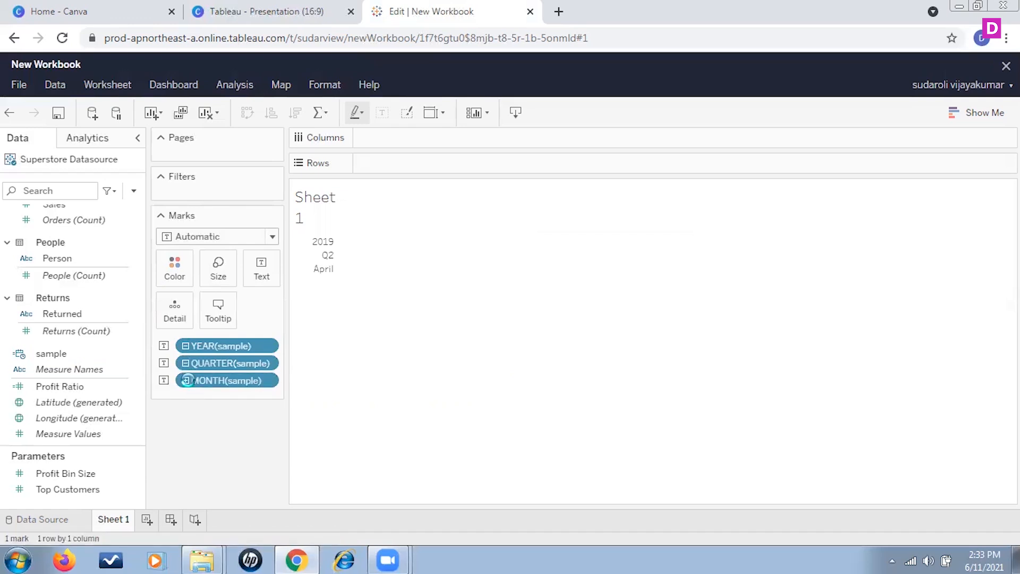
click(186, 381)
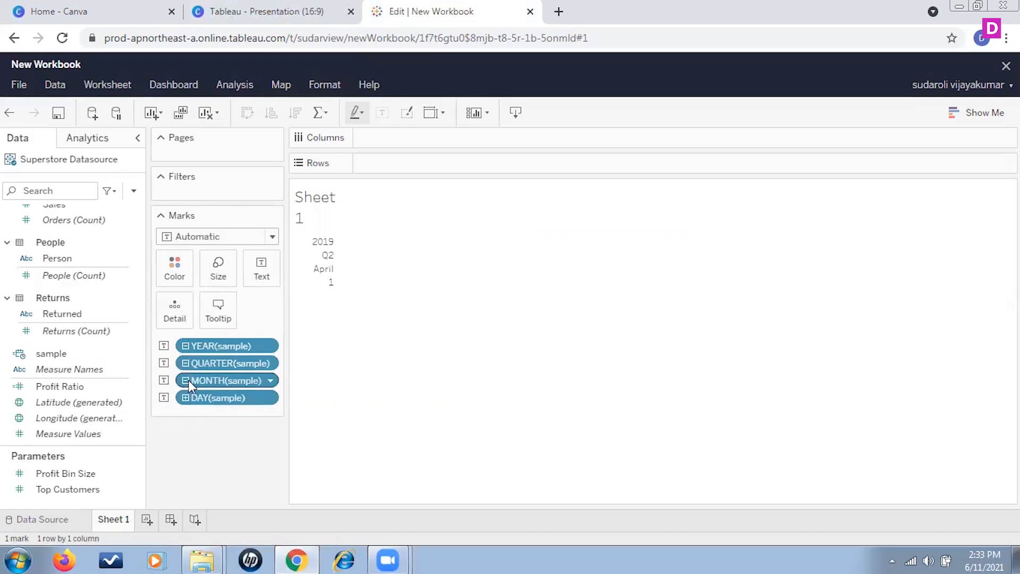
click(163, 397)
click(237, 425)
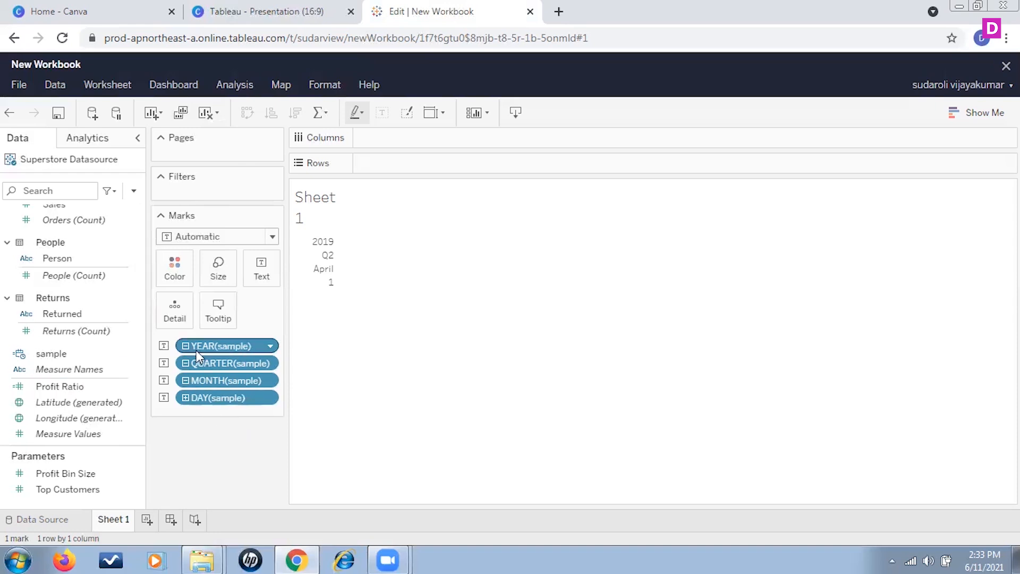
Remove the year, quarter, month and day levels of sample from the Marks card.
drag(217, 346, 224, 465)
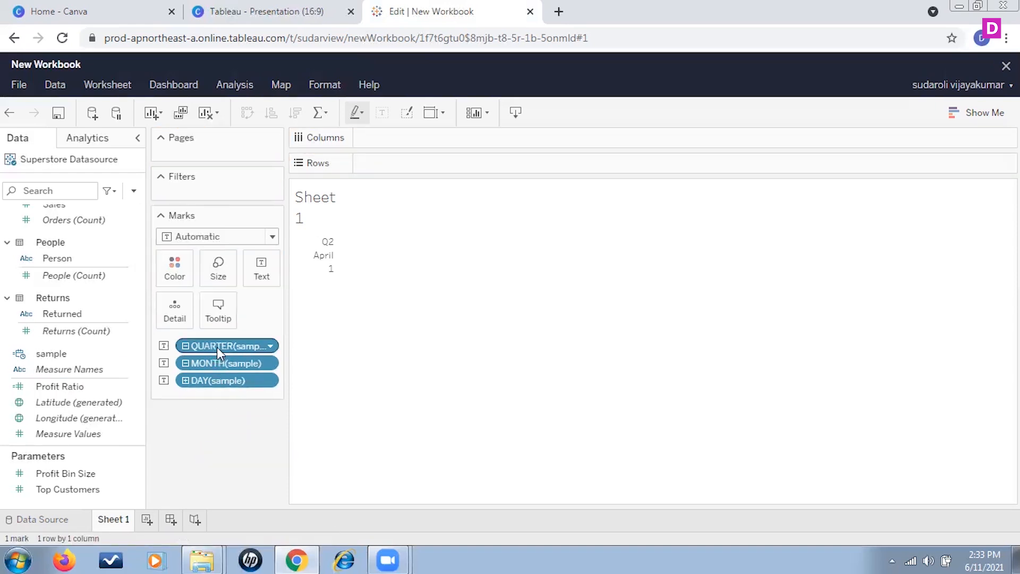
drag(219, 345, 249, 492)
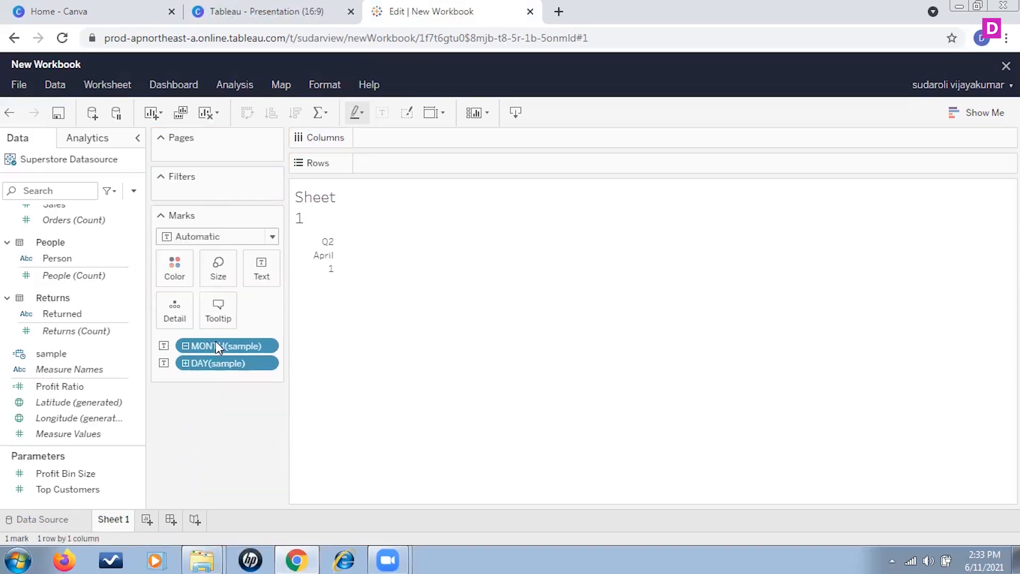
drag(217, 346, 201, 437)
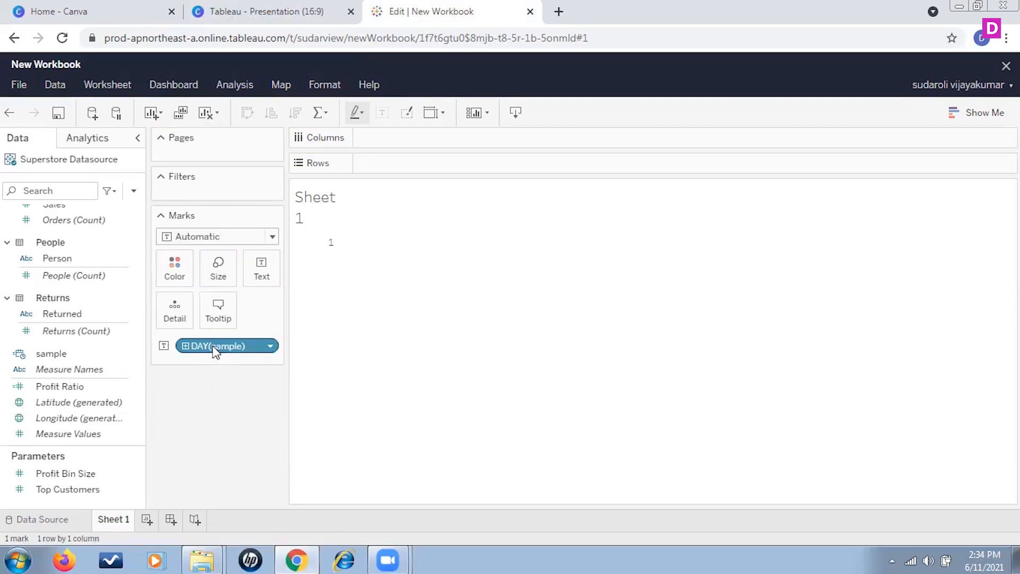
drag(213, 348, 233, 455)
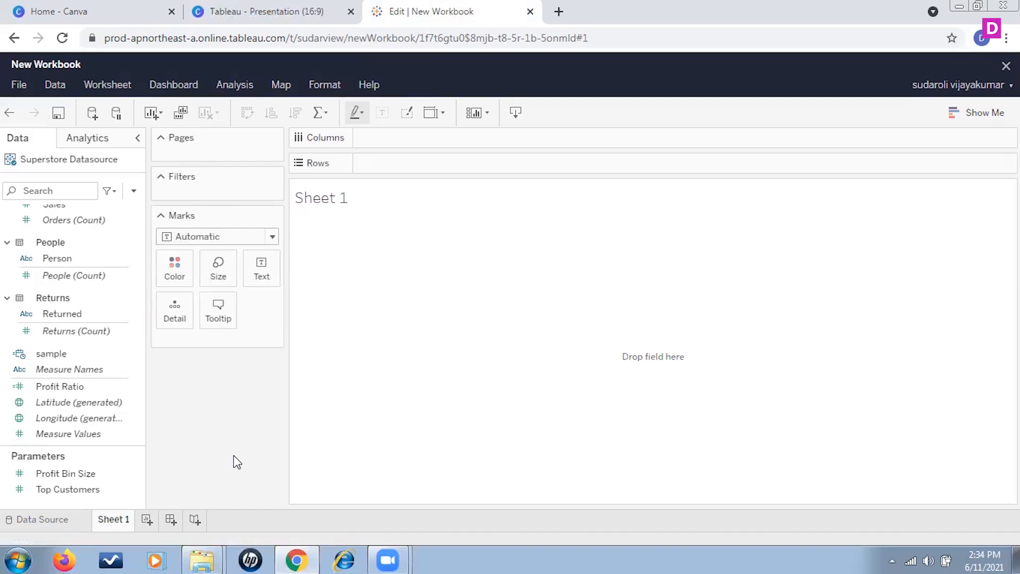
Reopen the sample calculation and replace its DATETRUNC formula with the MAKEDATE function.
click(105, 332)
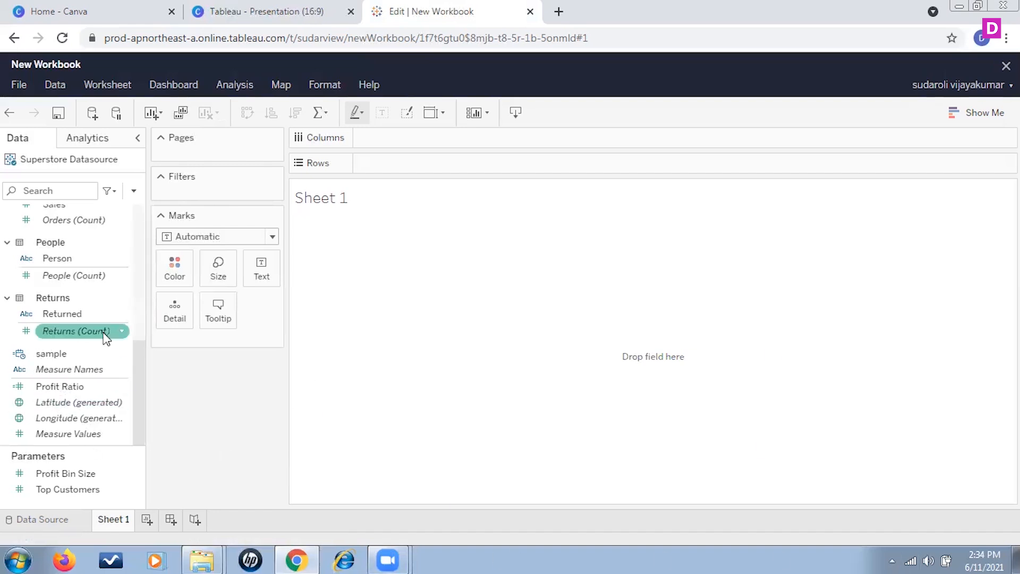
click(122, 354)
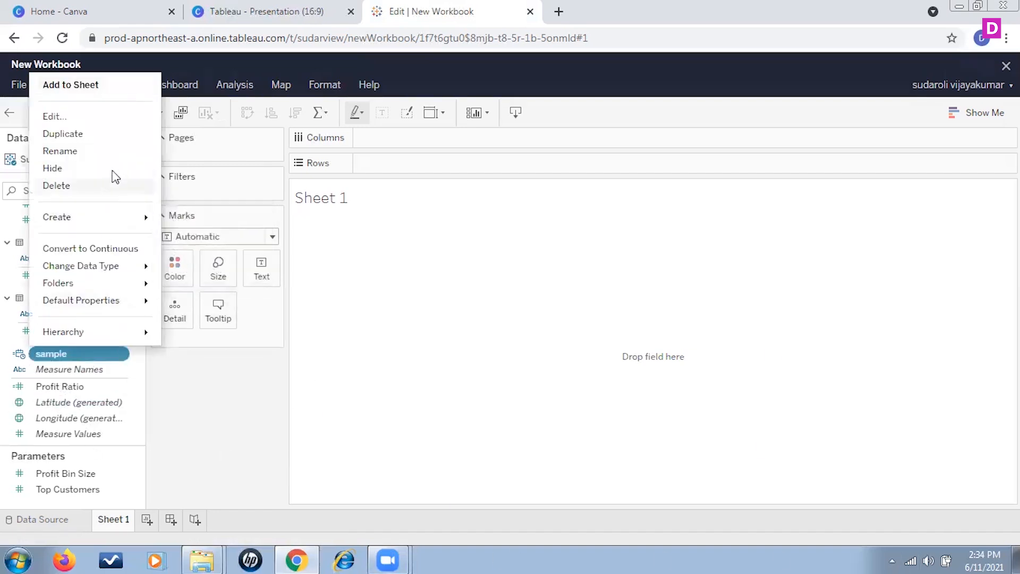
click(103, 117)
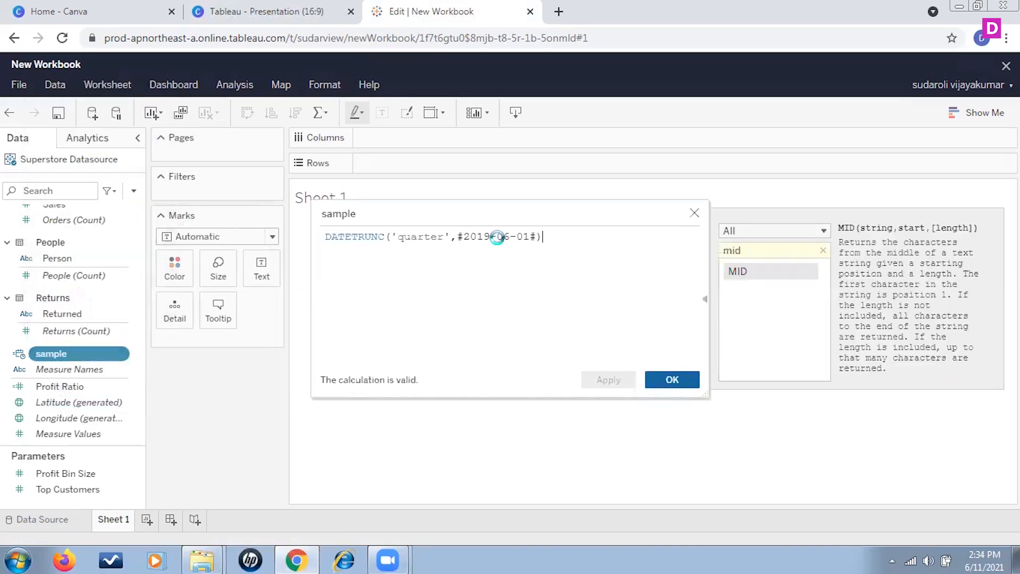
drag(563, 237, 243, 243)
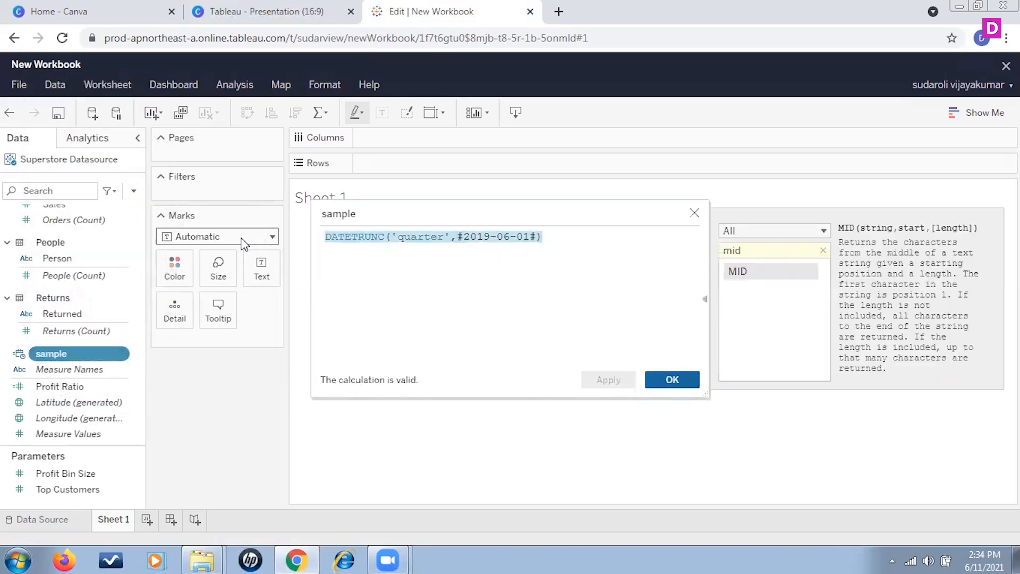
text(ma)
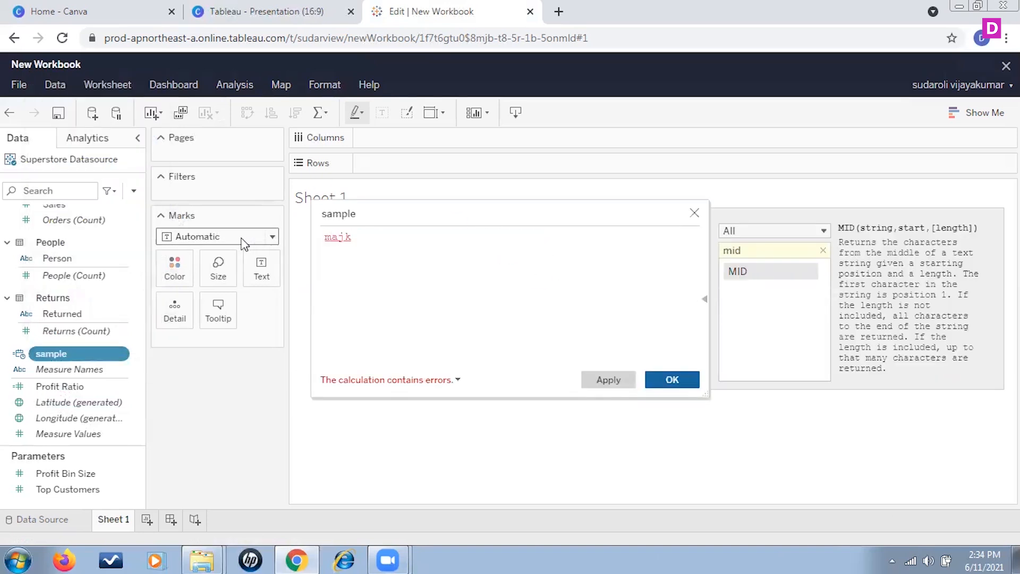
text(keda)
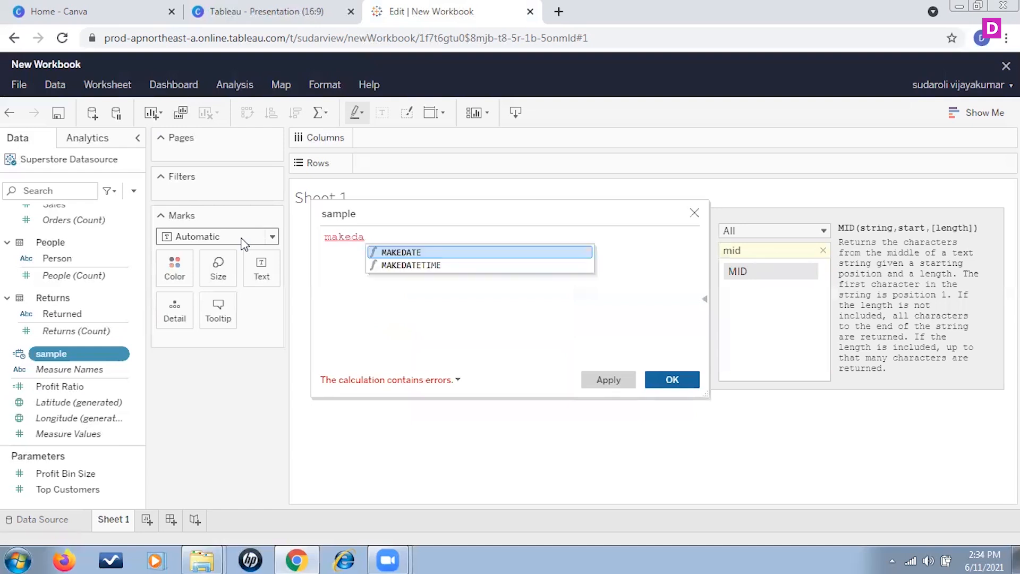
click(405, 252)
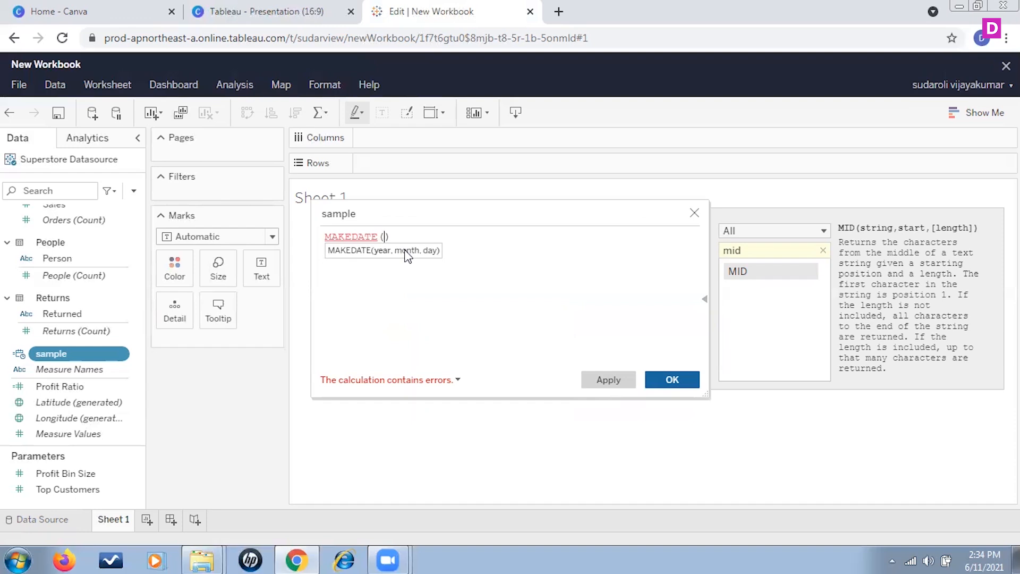
Give MAKEDATE the arguments 2019, 6 and 3, and save the sample calculation.
text(2019,6,,3)
key(BackSpace)
key(BackSpace)
text(3)
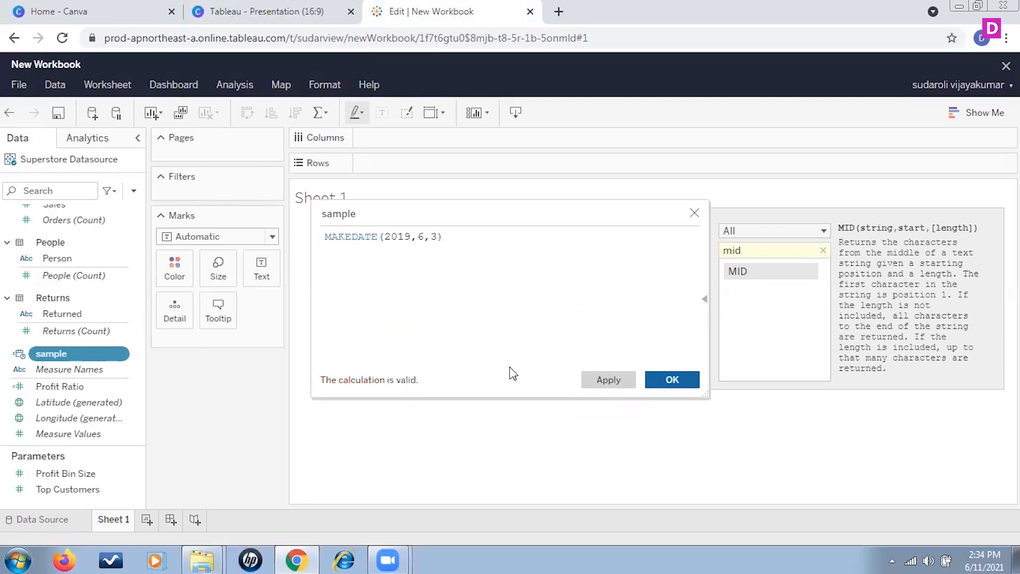
click(688, 379)
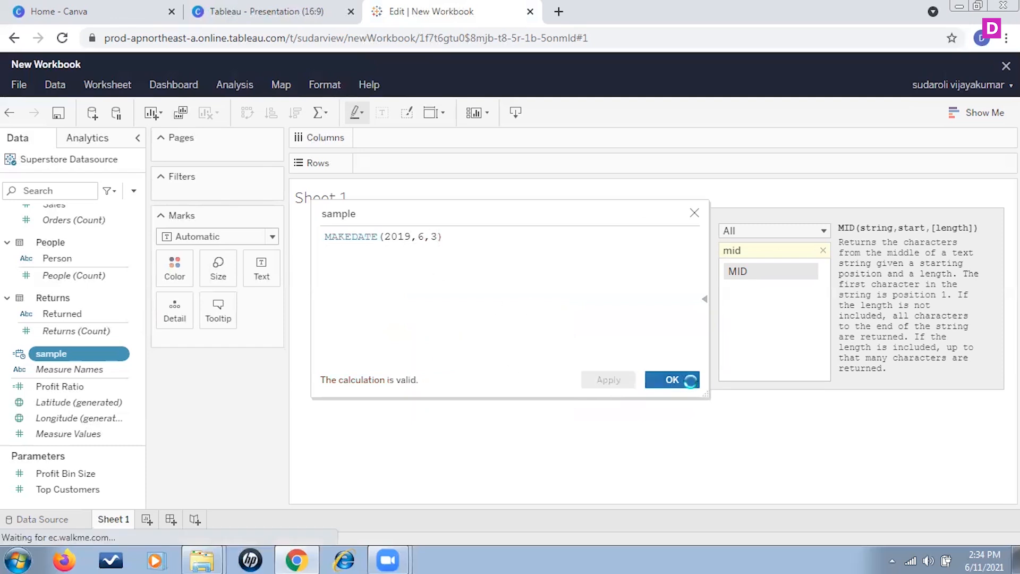
Add the sample field to the Marks card as a label and drill it down from year to day.
drag(59, 355, 212, 340)
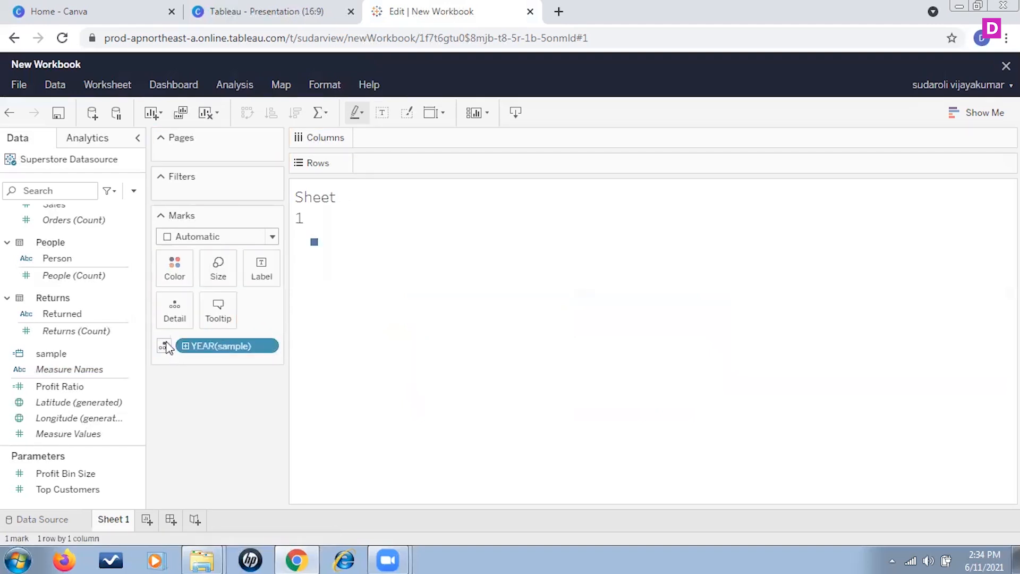
click(165, 346)
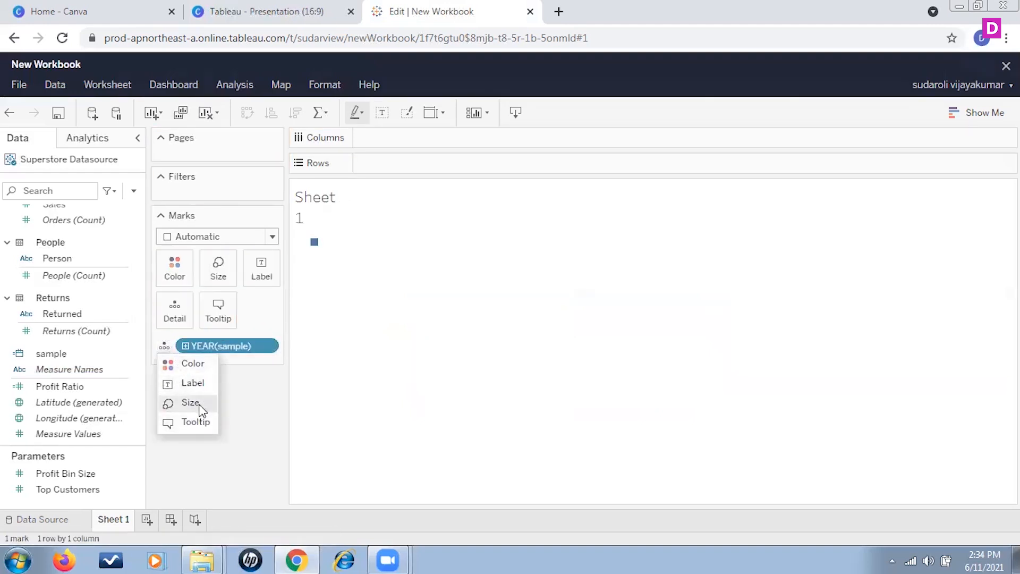
click(194, 383)
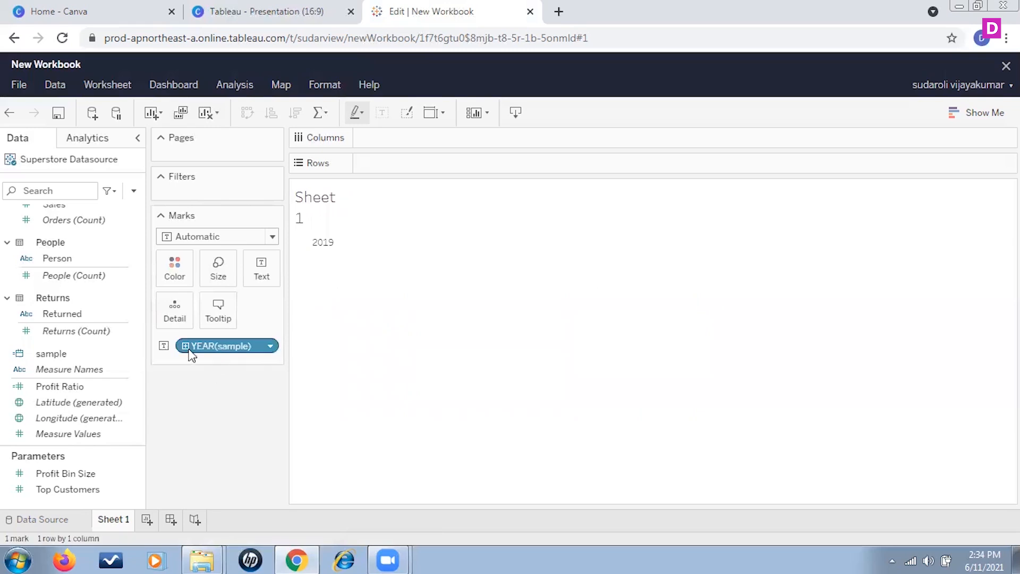
click(185, 346)
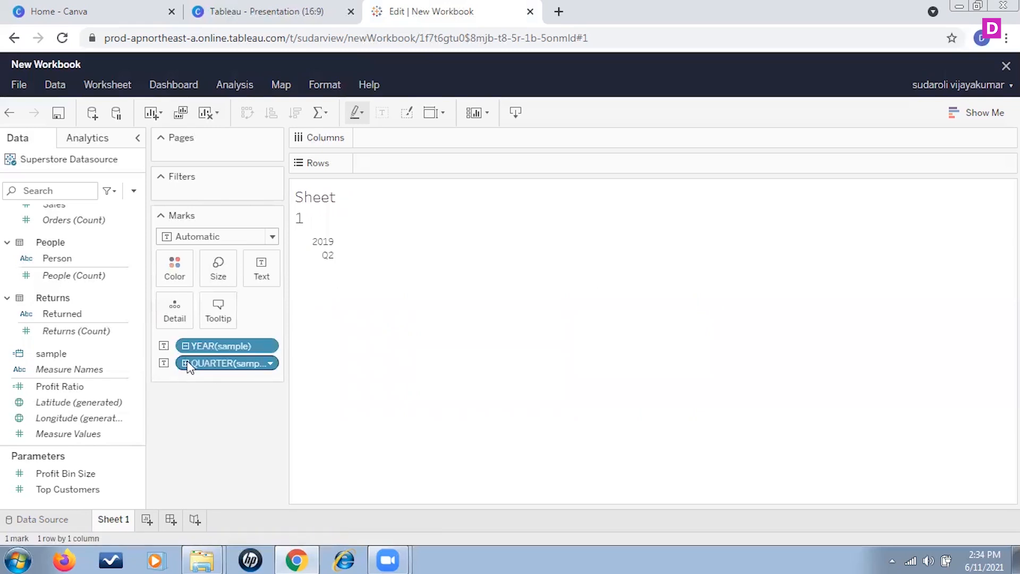
click(186, 364)
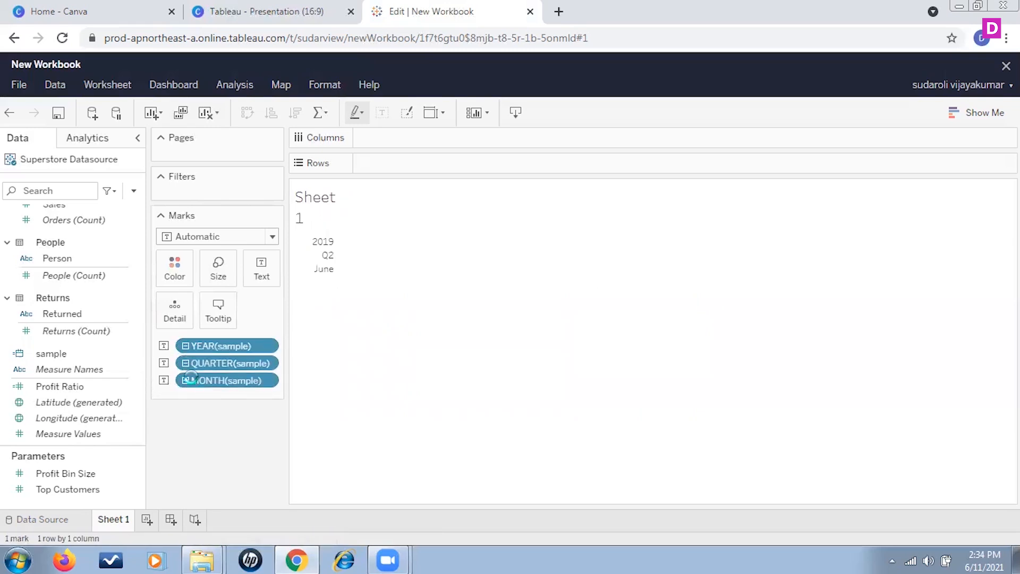
click(186, 380)
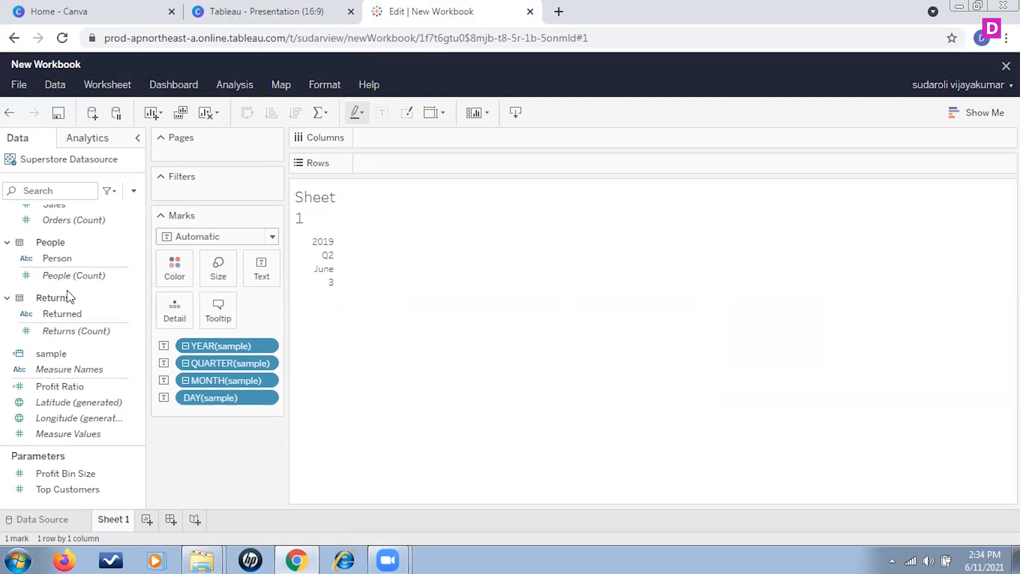
Reopen the sample calculation and replace its MAKEDATE formula with TODAY().
click(94, 354)
click(123, 356)
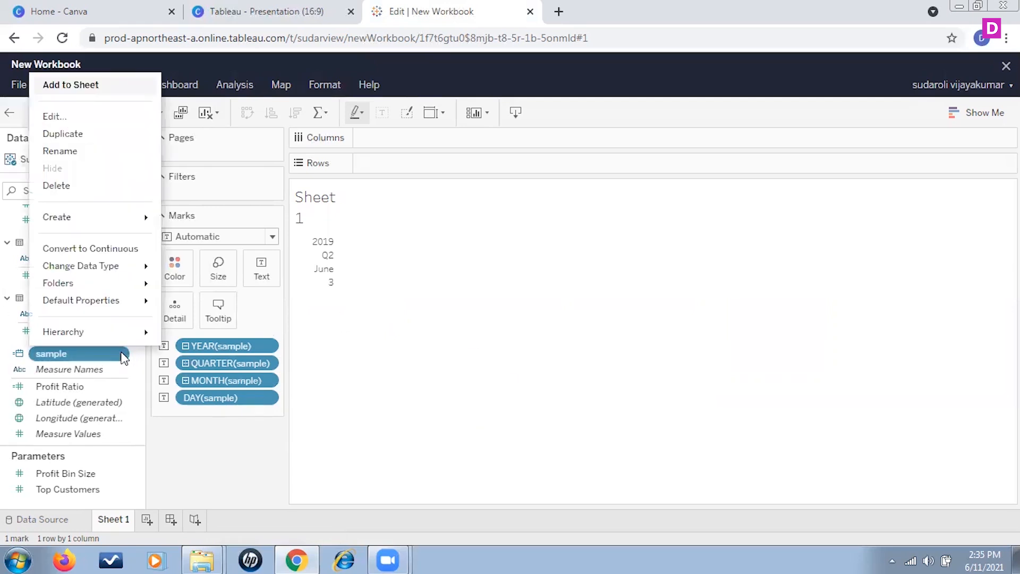
click(85, 116)
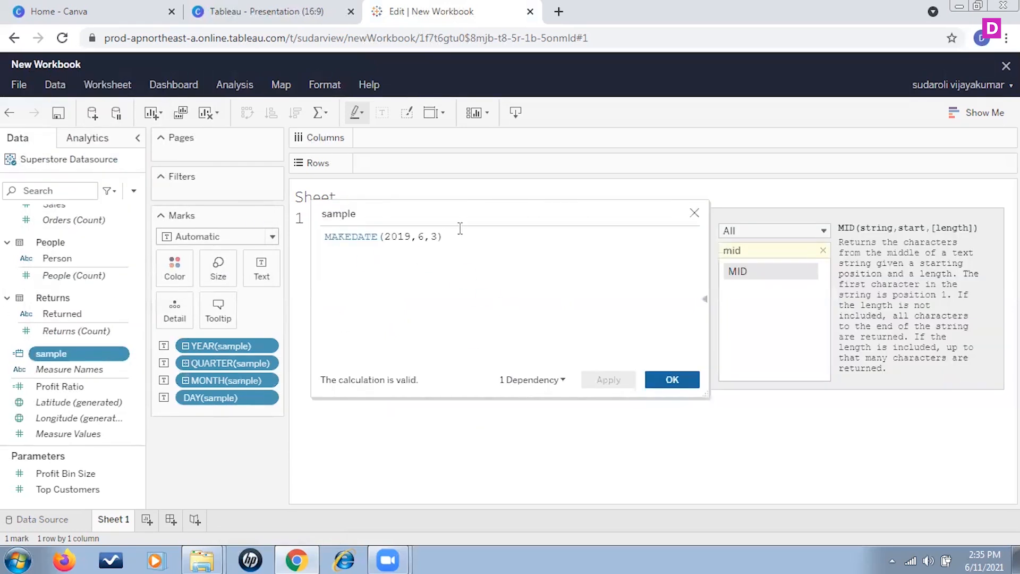
drag(325, 237, 339, 237)
drag(462, 235, 325, 237)
key(BackSpace)
key(BackSpace)
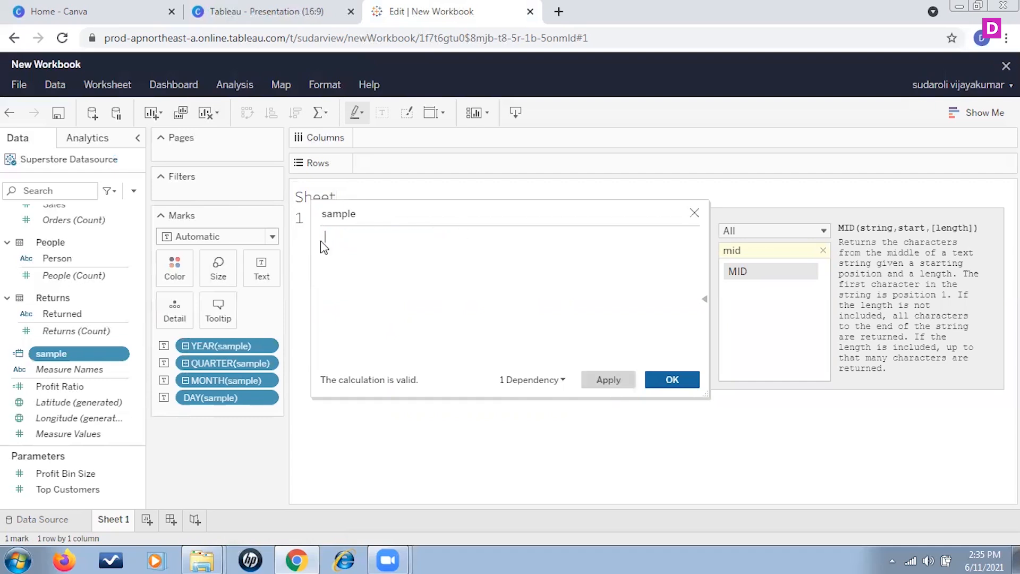
text(toda)
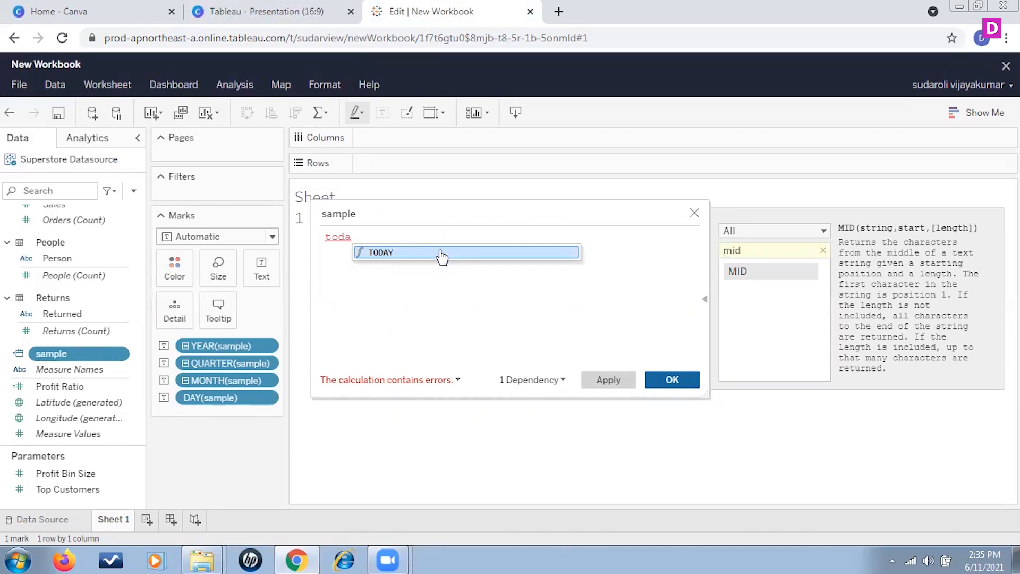
click(441, 254)
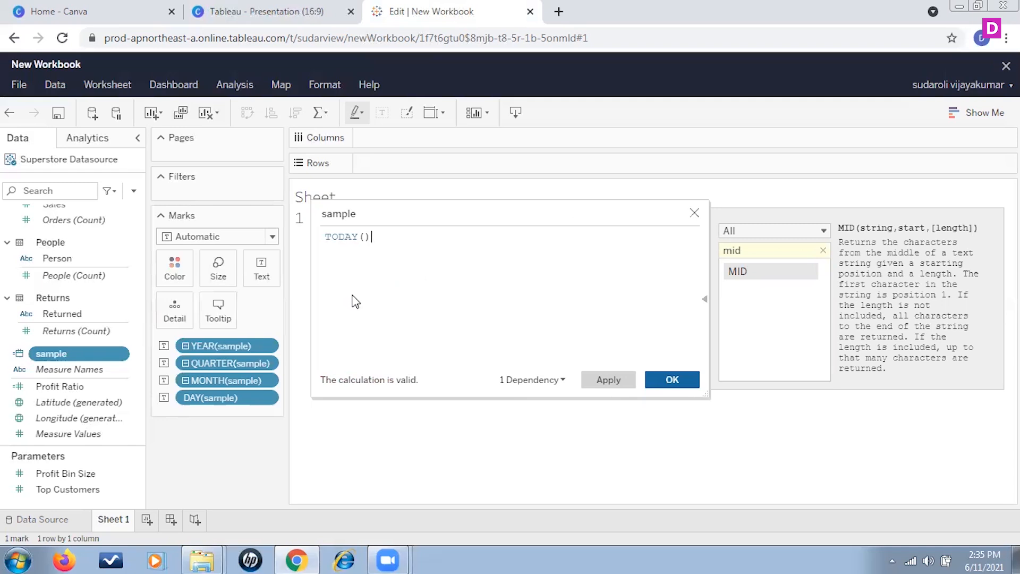
Try the MAX function in place of TODAY(), and close the calculation editor without saving.
drag(375, 245, 191, 240)
text(max)
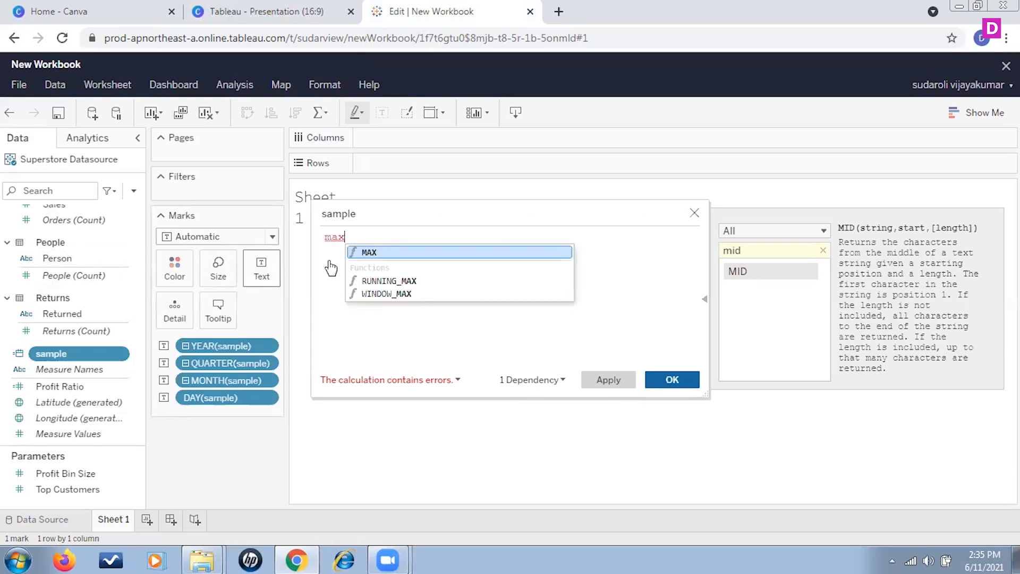
click(386, 254)
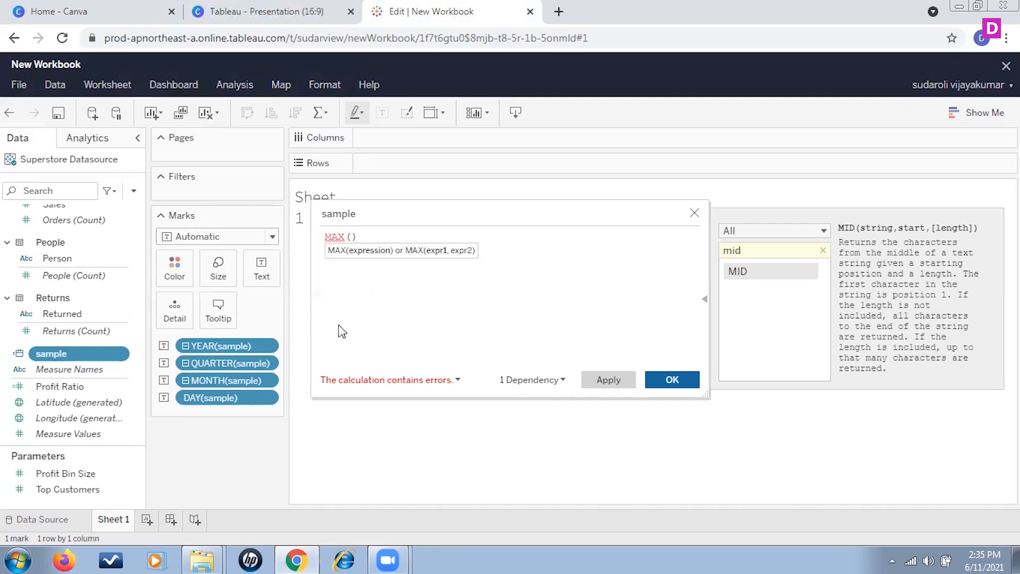
click(695, 213)
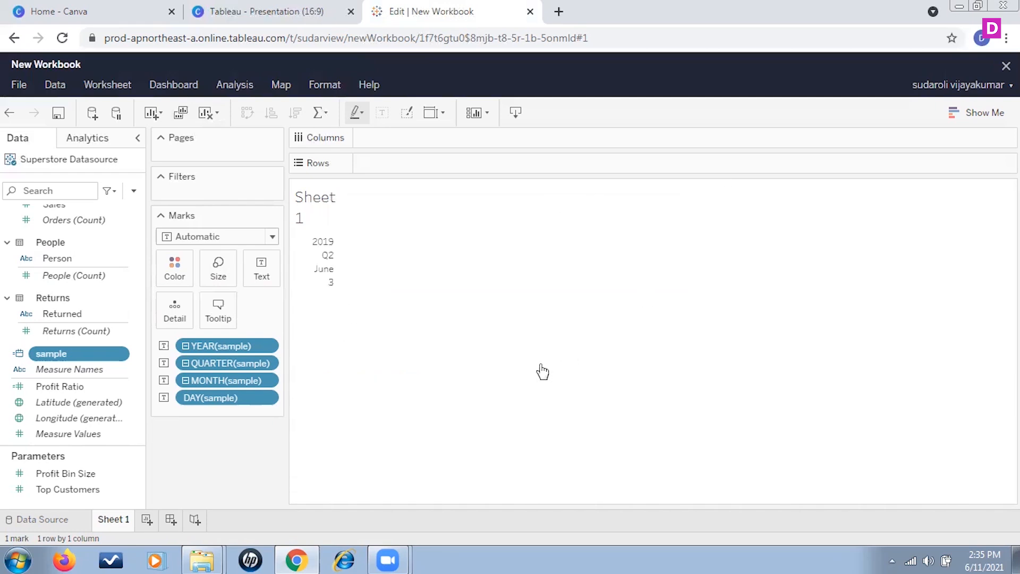